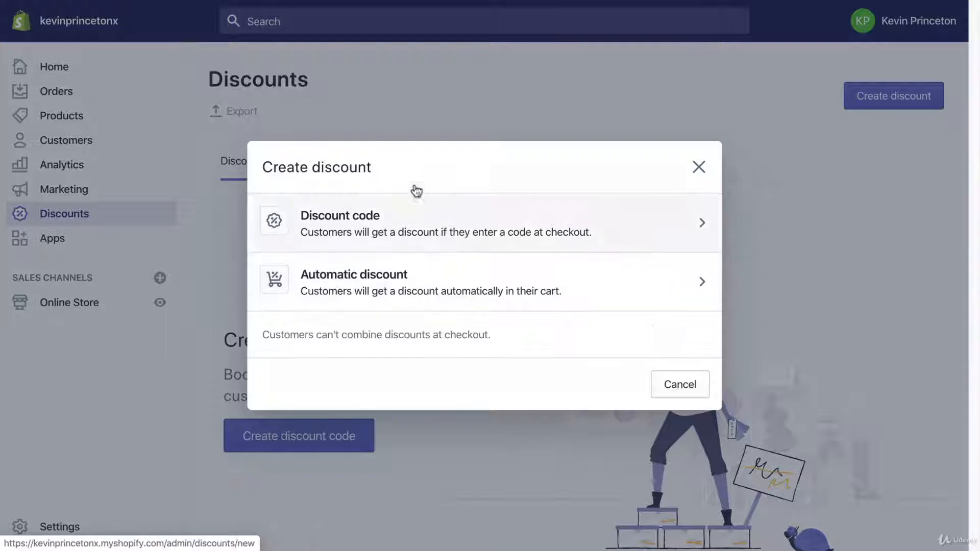
- Start a new discount code and enter 30offpromotion as the code customers use at checkout
click(415, 233)
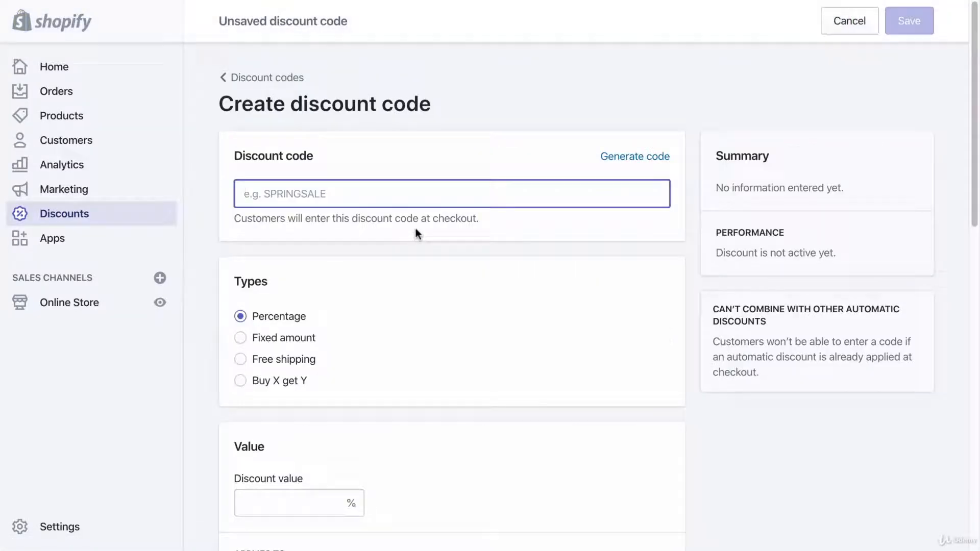
click(353, 192)
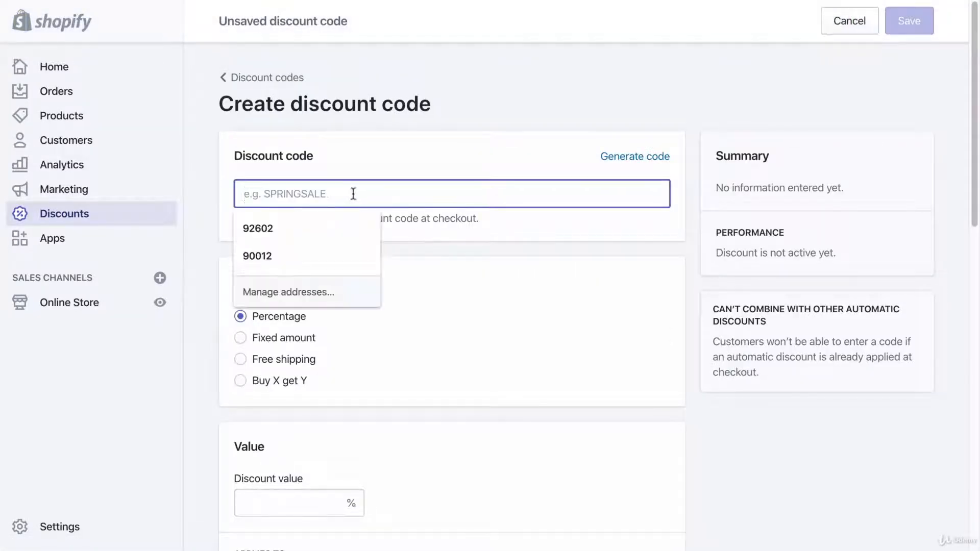
click(218, 196)
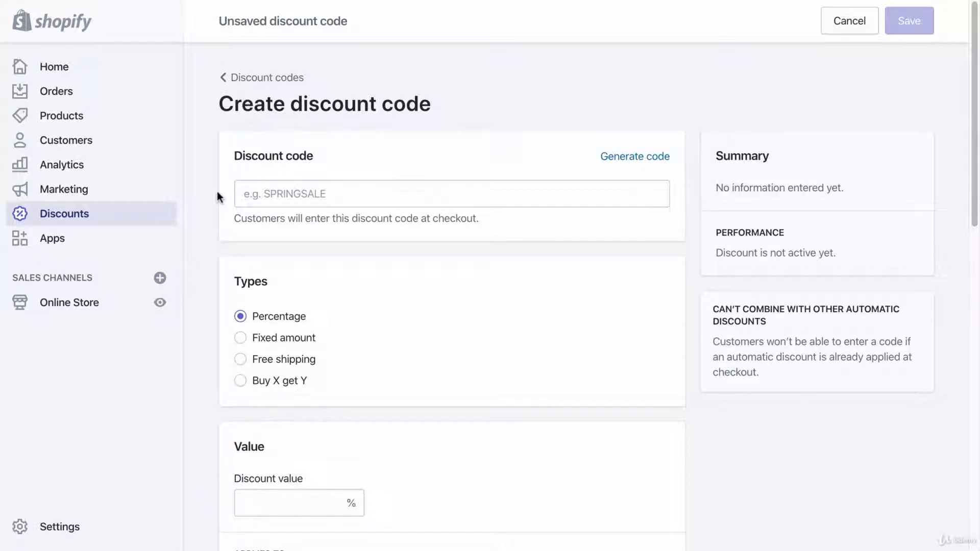
click(299, 200)
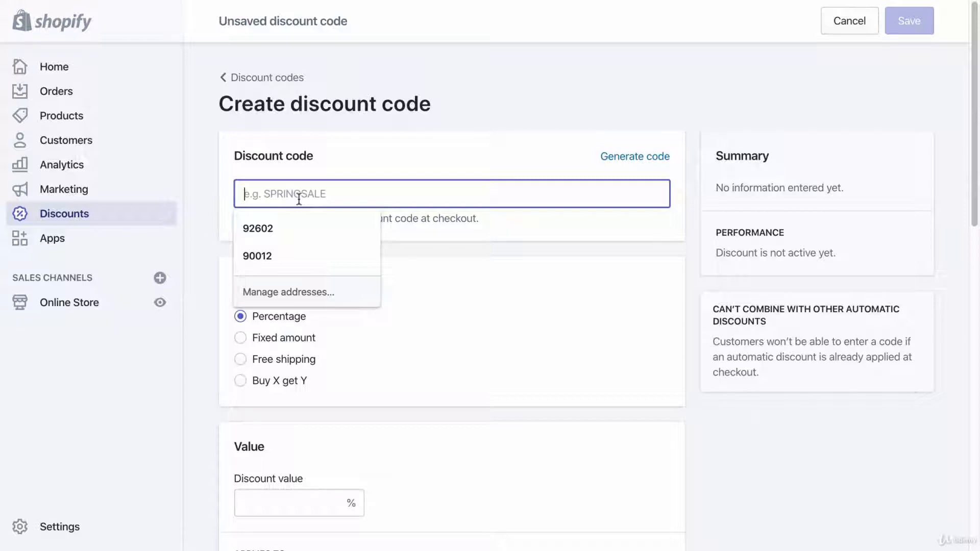
text(30off)
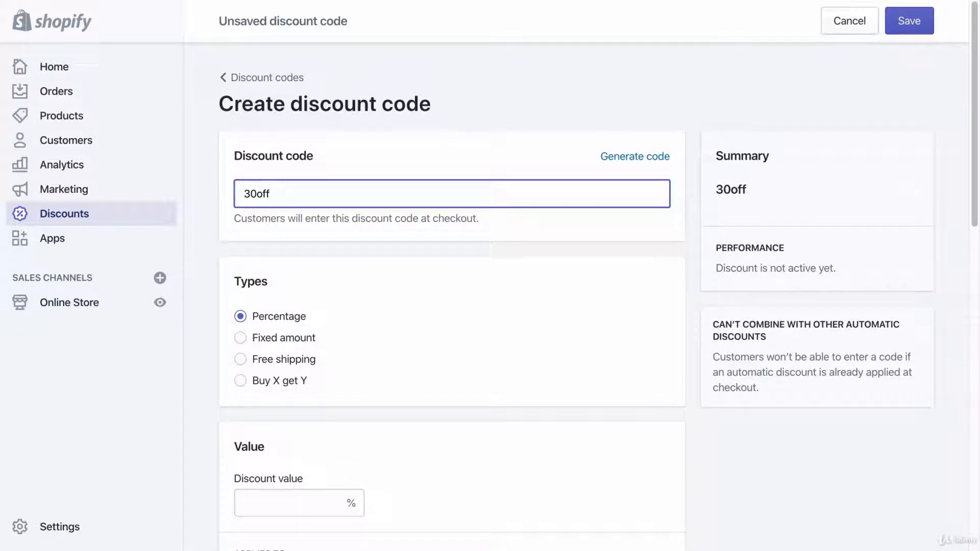
text(promotion)
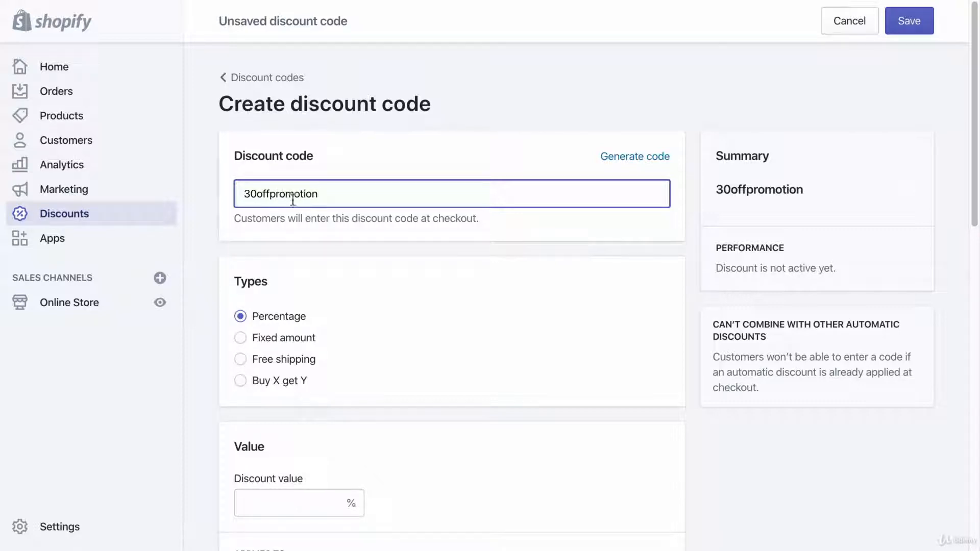
- Replace the discount code's text with promo30off
double_click(284, 201)
text(promo)
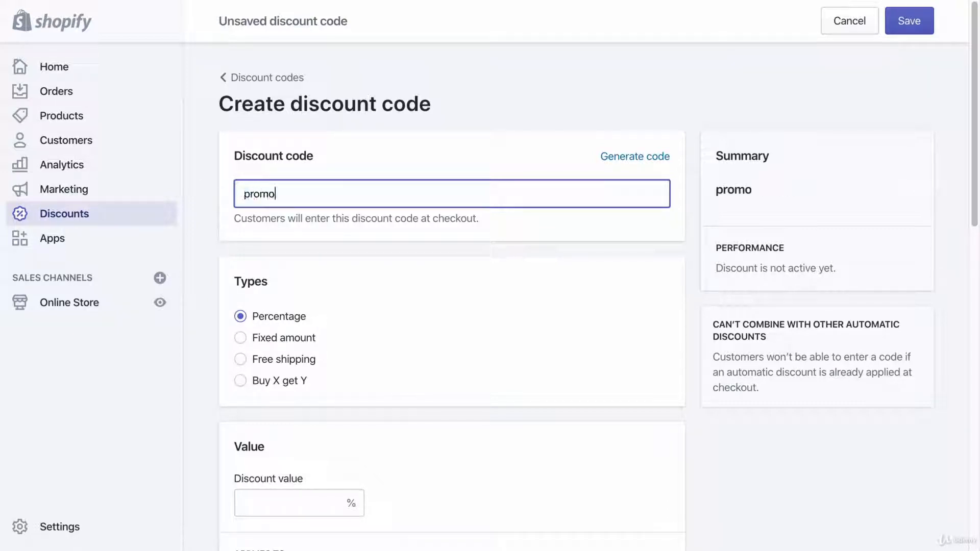
text(30off)
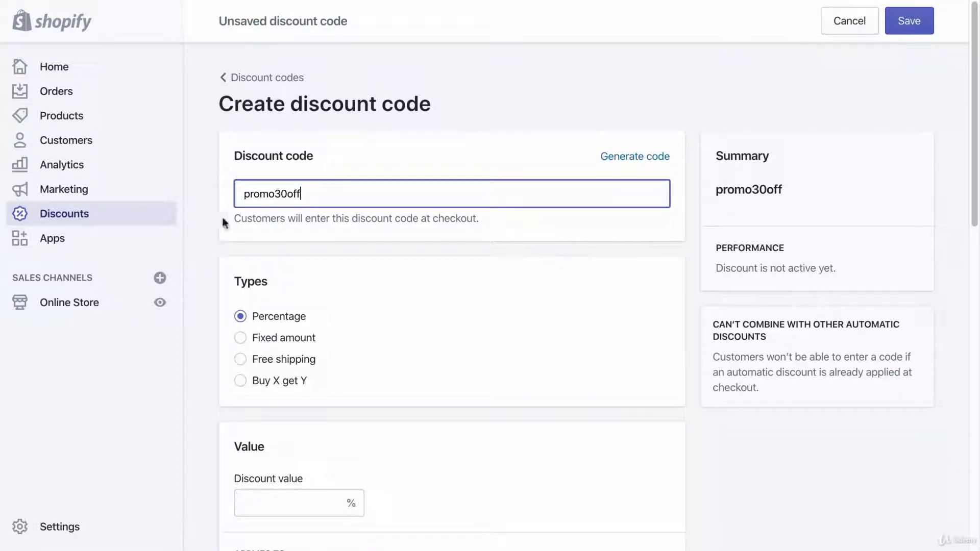
- Change the discount code's text to newyearspromo
scroll(199, 283, down, 1)
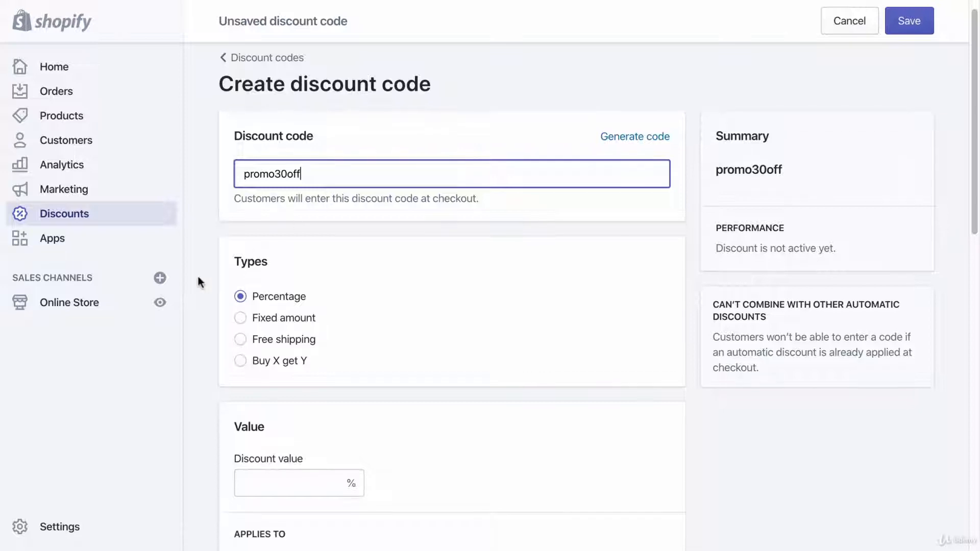
double_click(313, 175)
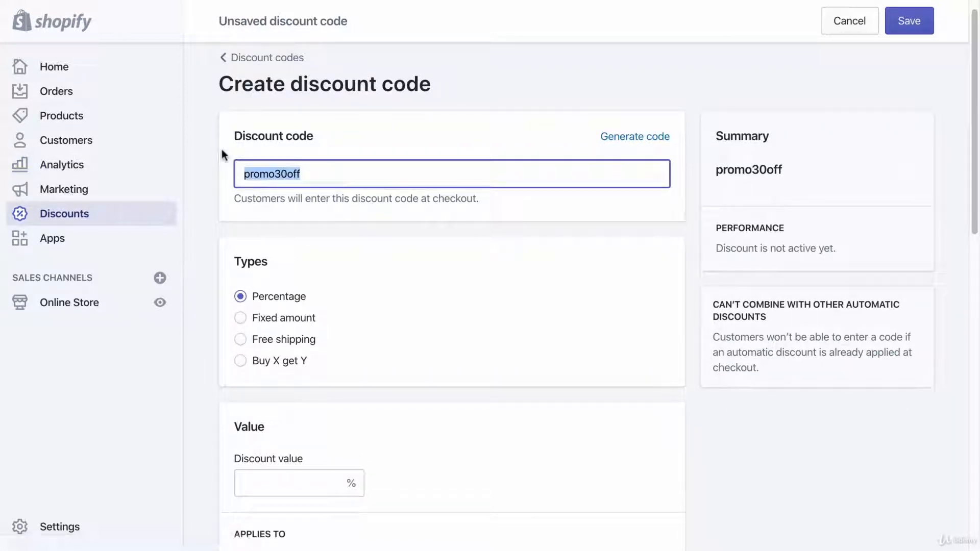
text(newyearsprom)
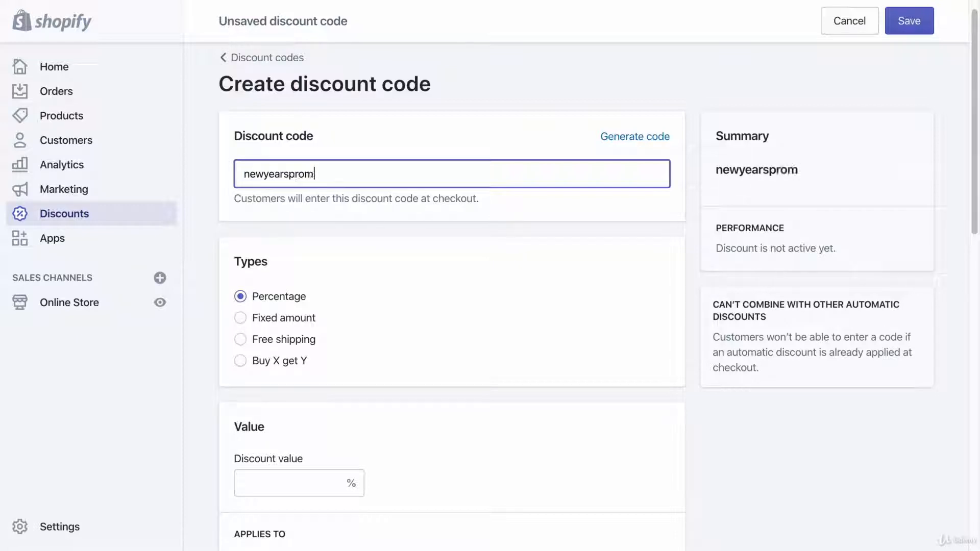
text(o)
- Switch the discount type to Free shipping and Buy X get Y to compare their options, and return it to Percentage
scroll(229, 222, down, 1)
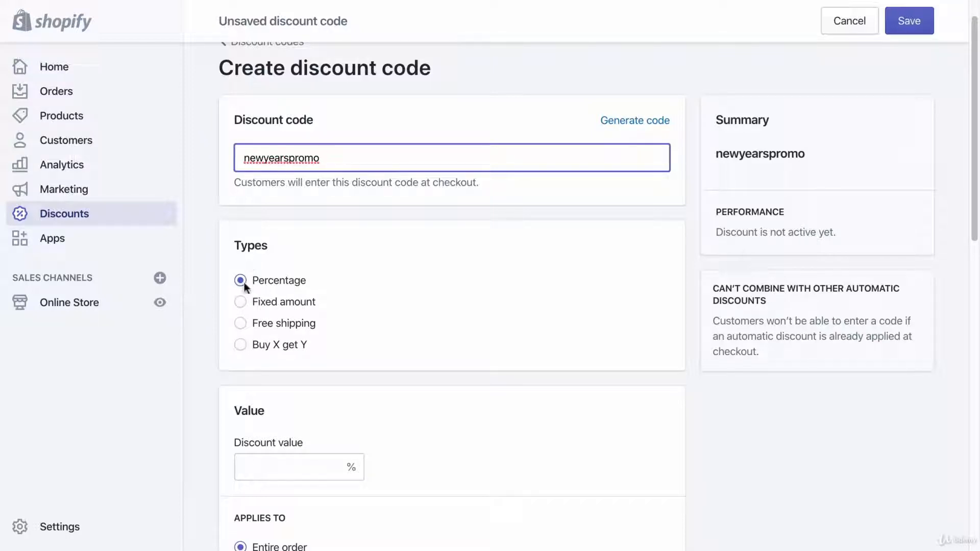
scroll(241, 302, down, 1)
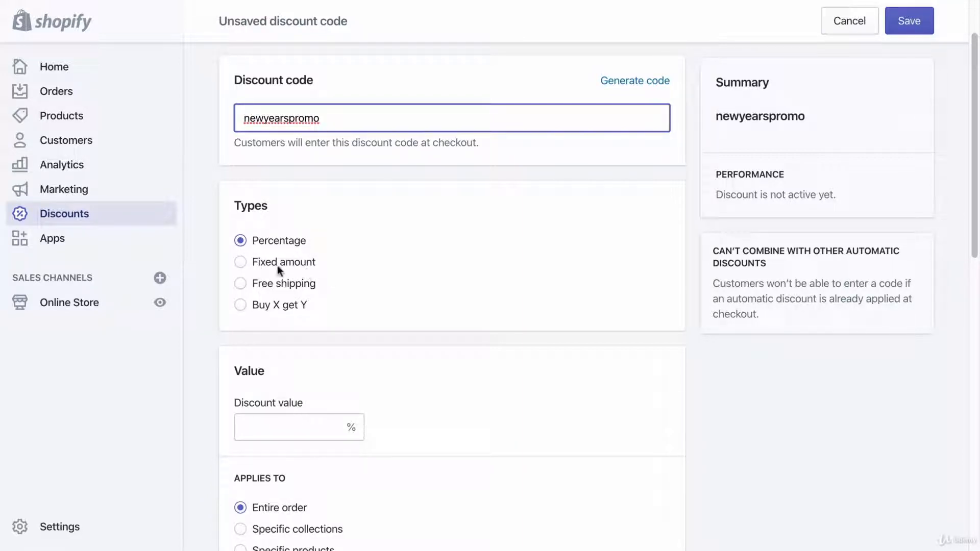
click(241, 284)
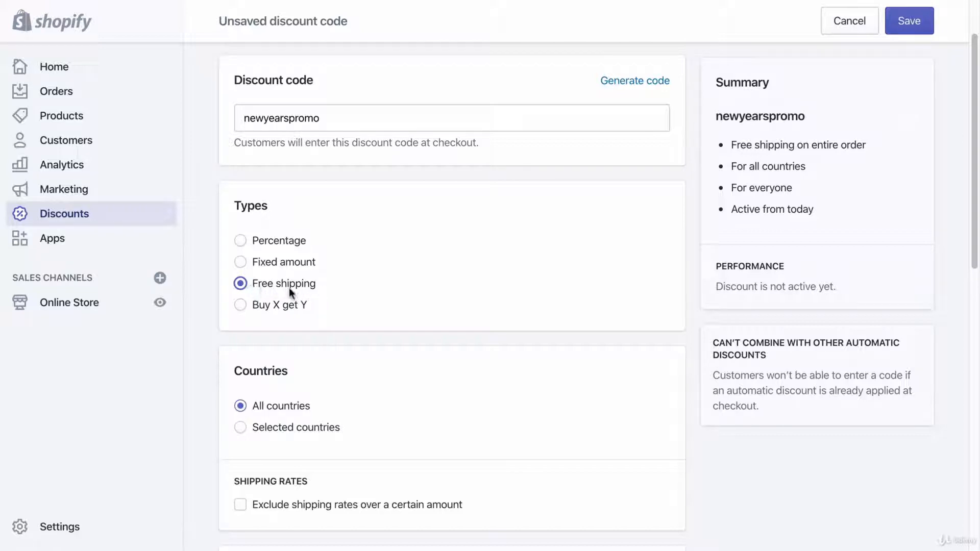
click(240, 305)
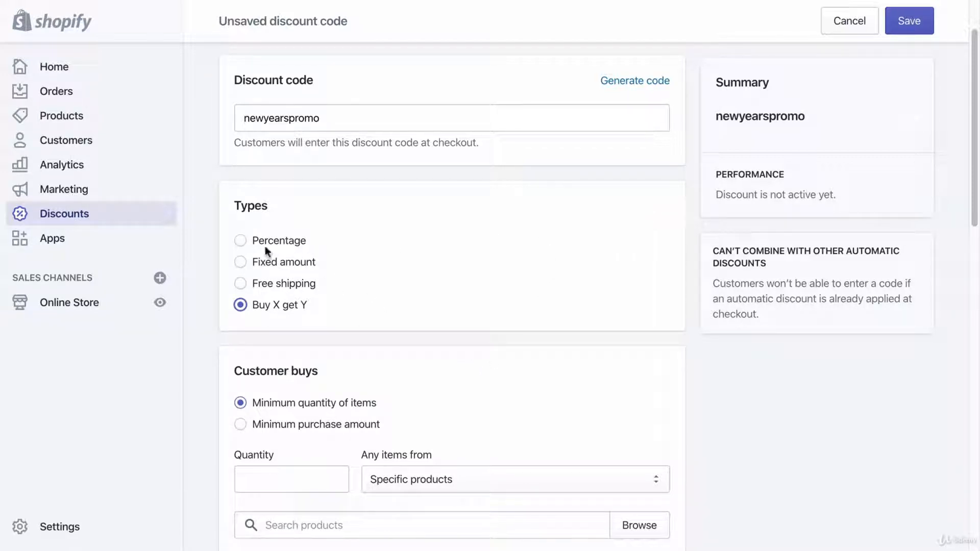
click(240, 241)
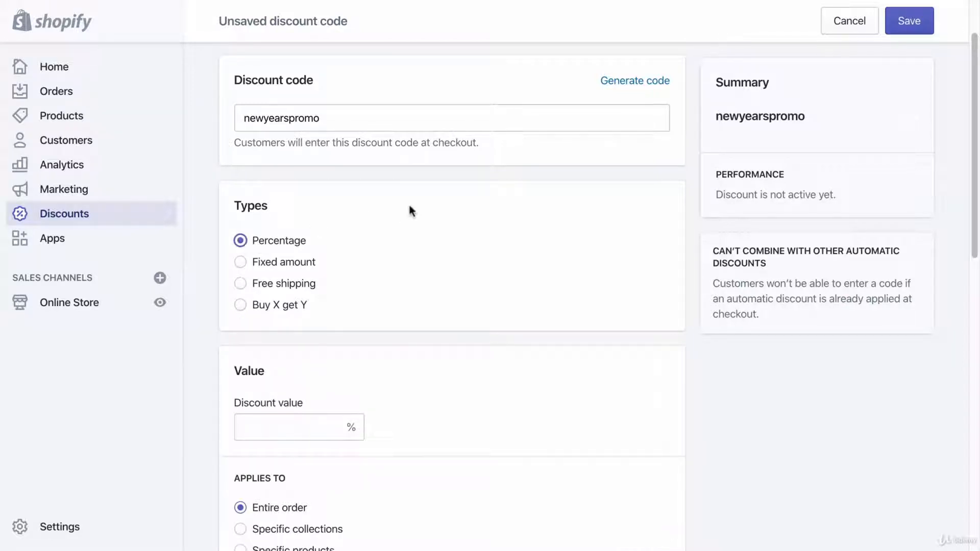
- Set the discount value to 30 percent
scroll(313, 366, down, 2)
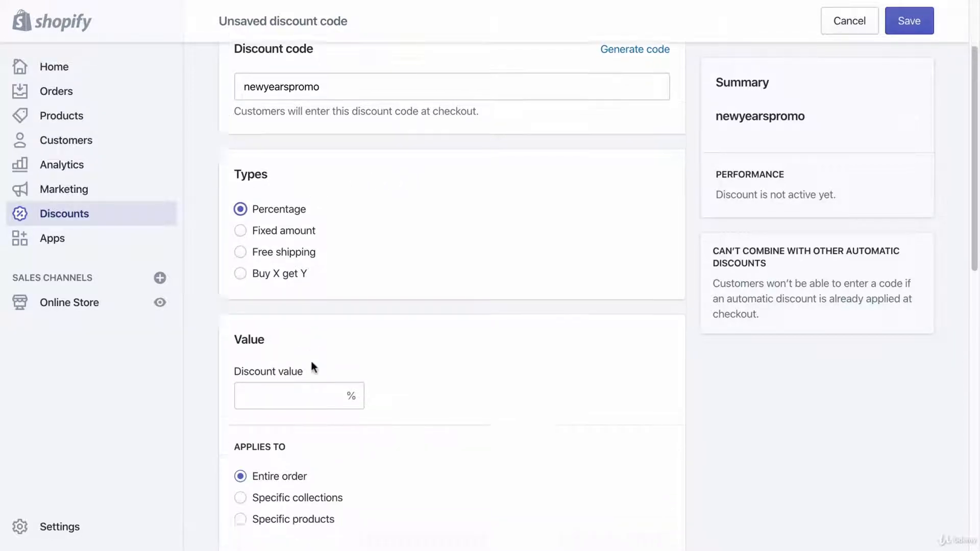
click(286, 380)
text(30)
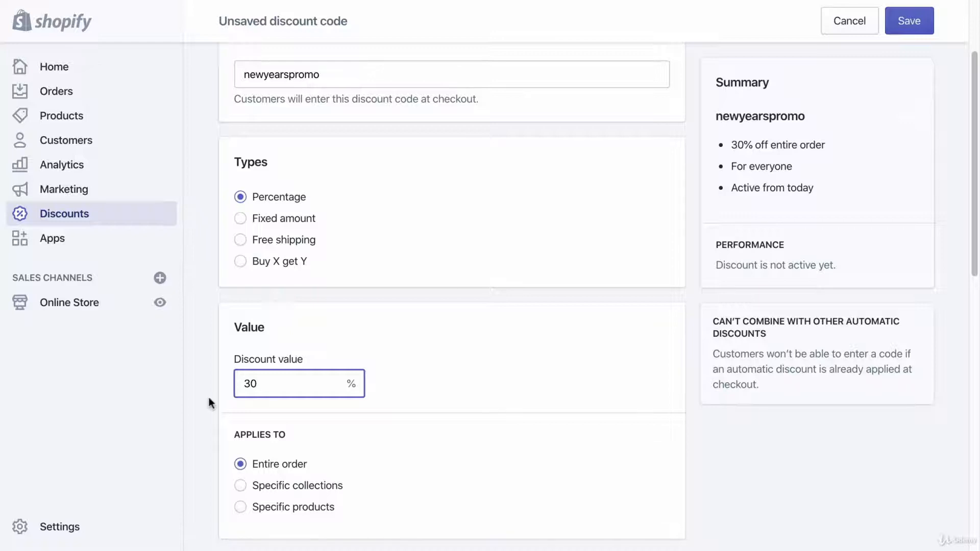
- Restrict the discount to specific products, searching for red and adding Unicorn Iphone case with all its variants
scroll(209, 403, down, 5)
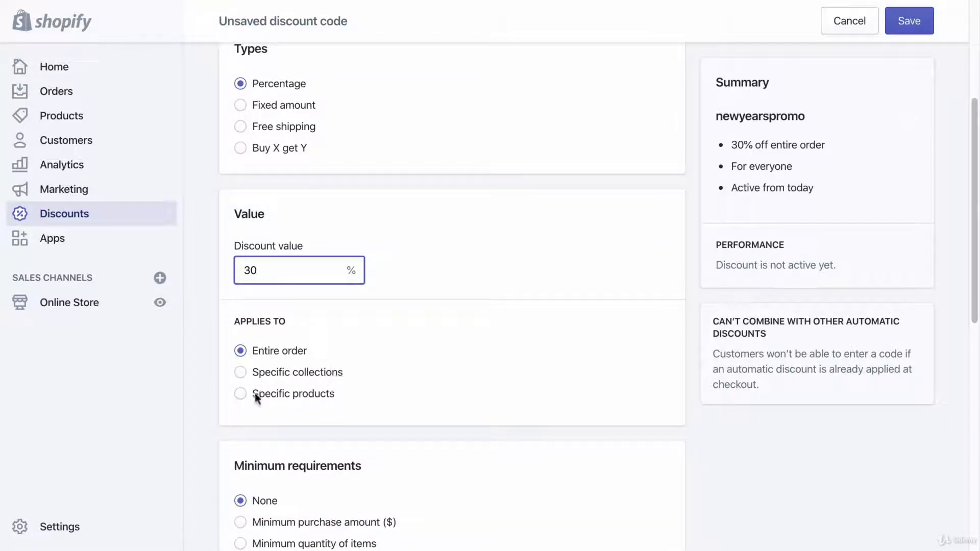
click(241, 397)
scroll(406, 323, down, 1)
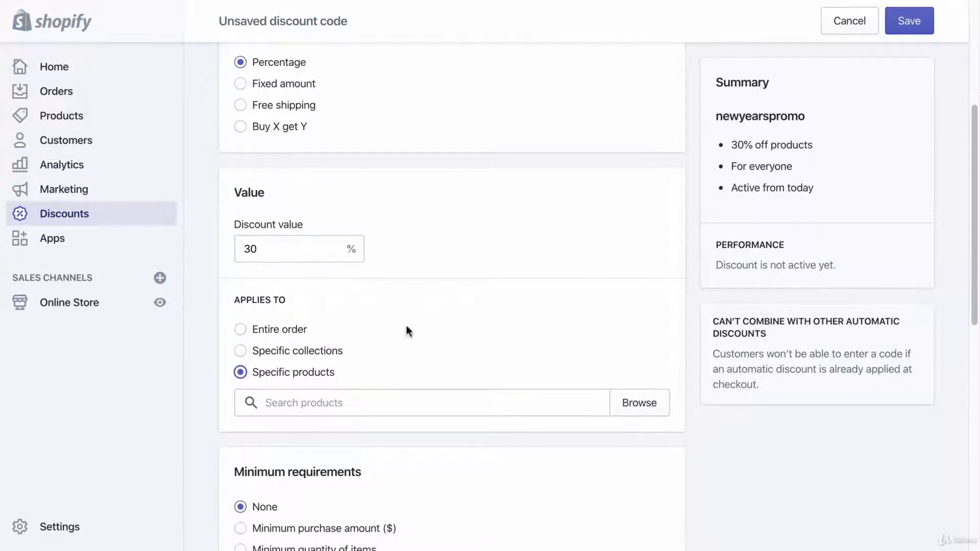
click(357, 396)
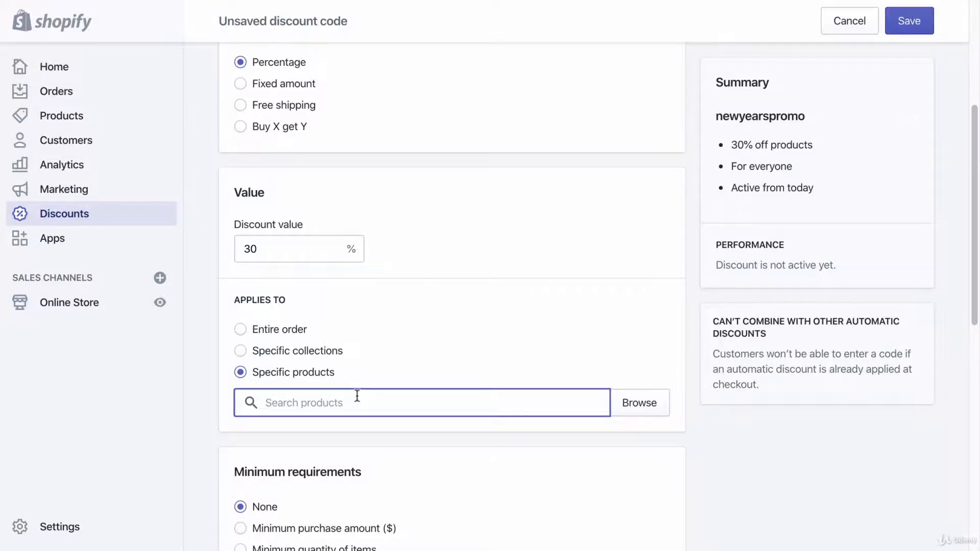
text(redi)
key(BackSpace)
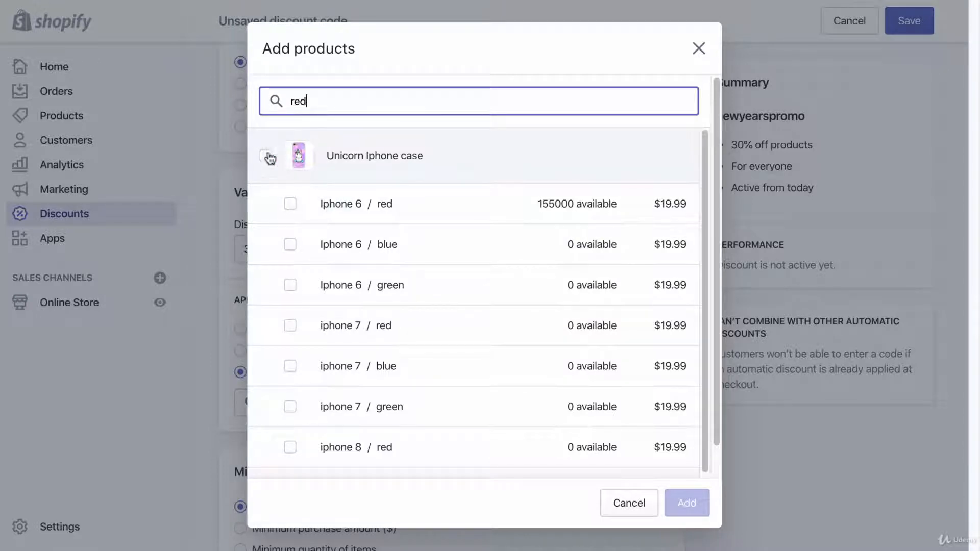
click(266, 155)
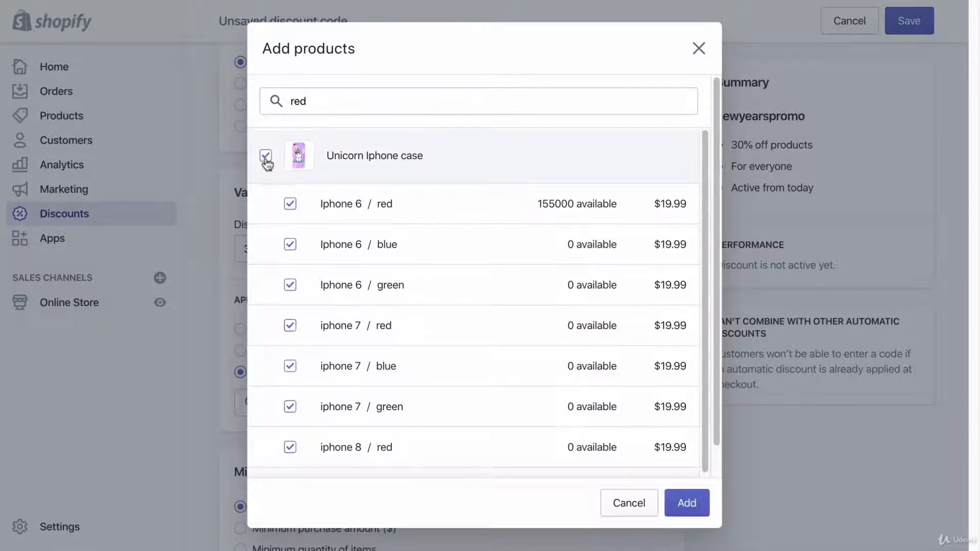
click(697, 505)
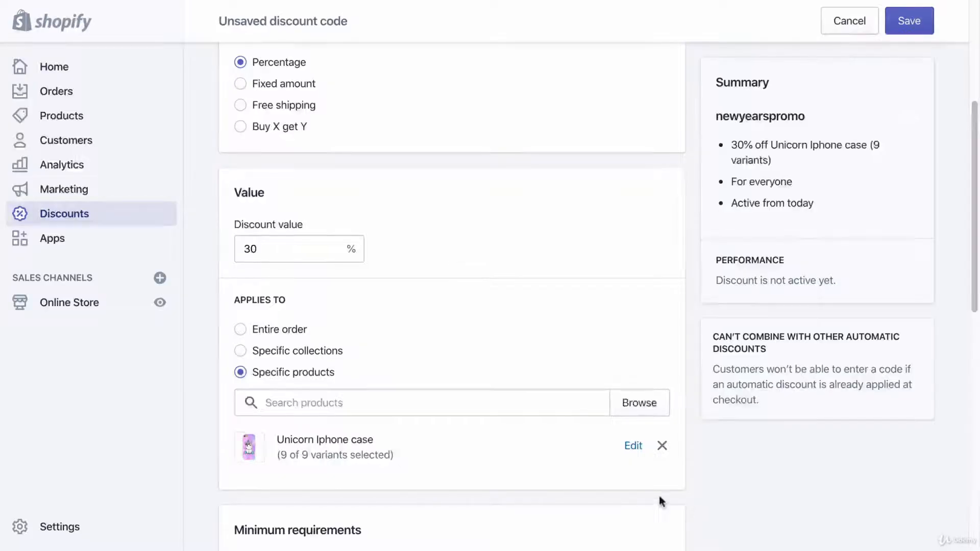
- Switch the discount back to applying to the entire order
scroll(302, 136, up, 3)
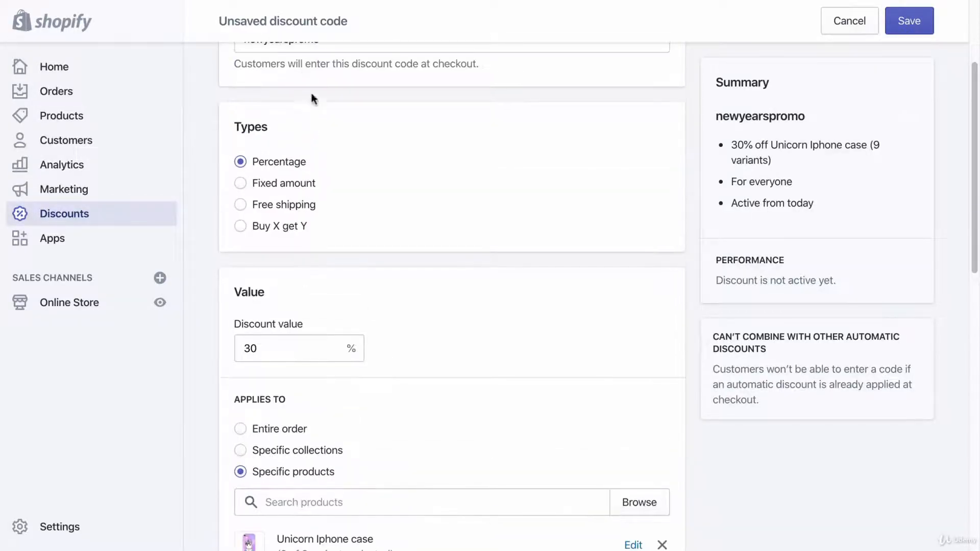
scroll(289, 93, down, 4)
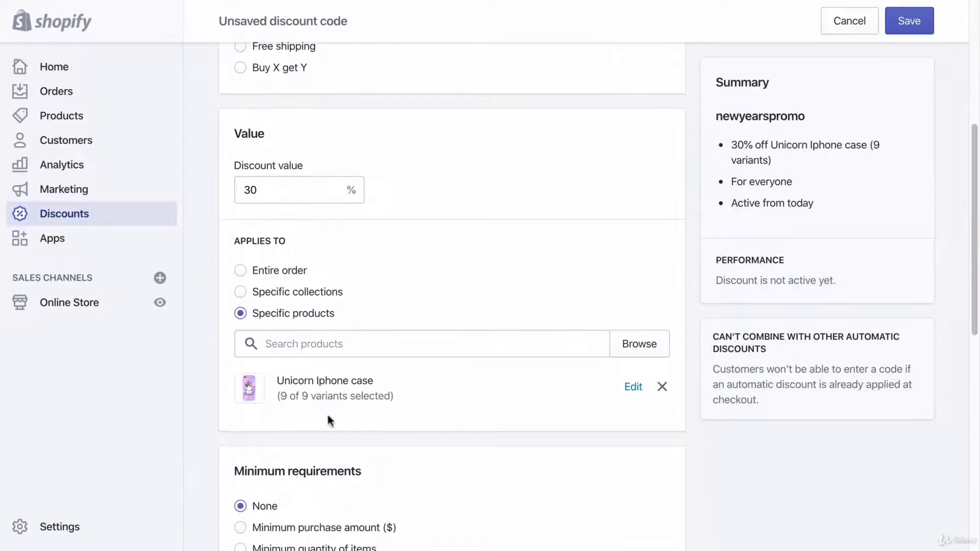
click(241, 272)
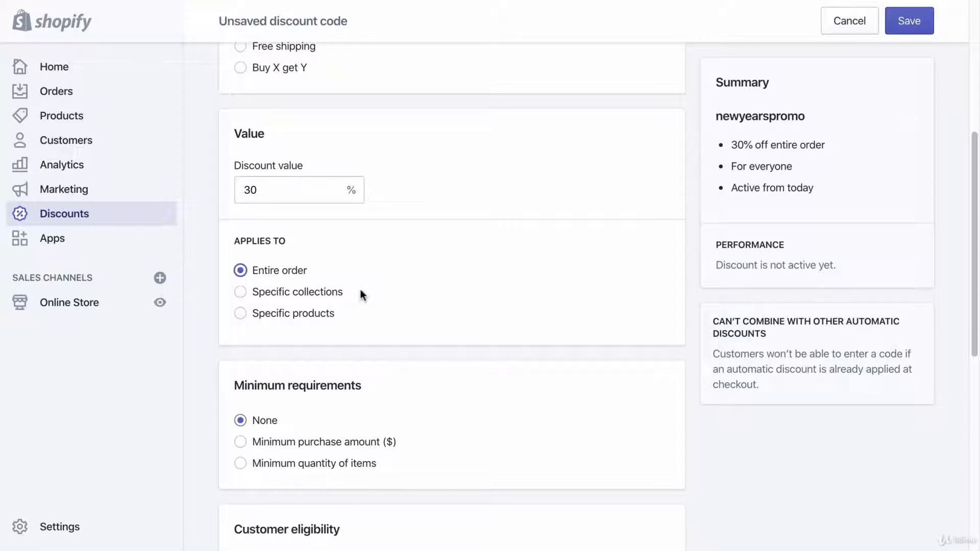
- Review the minimum requirements and customer eligibility, and try the limit of one use per customer before clearing it
scroll(360, 295, down, 2)
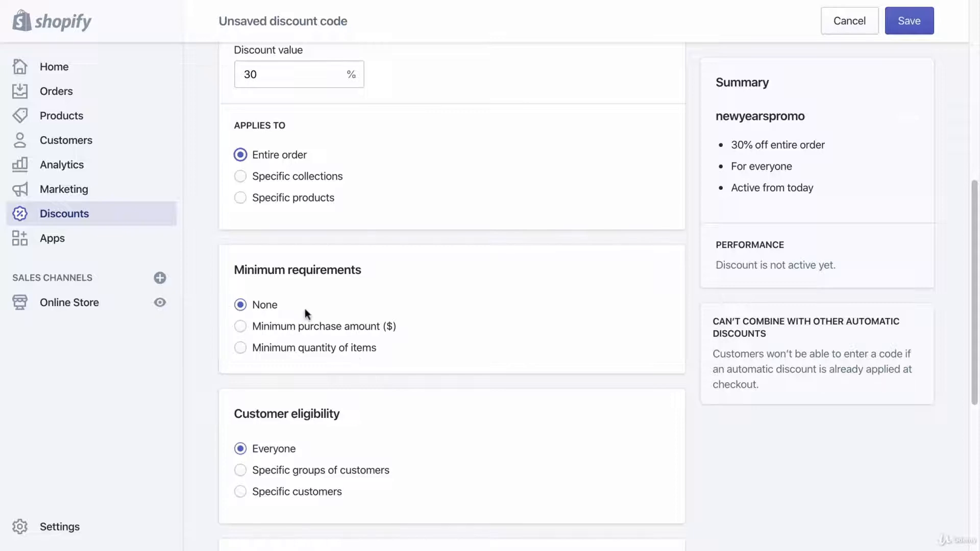
scroll(343, 322, down, 2)
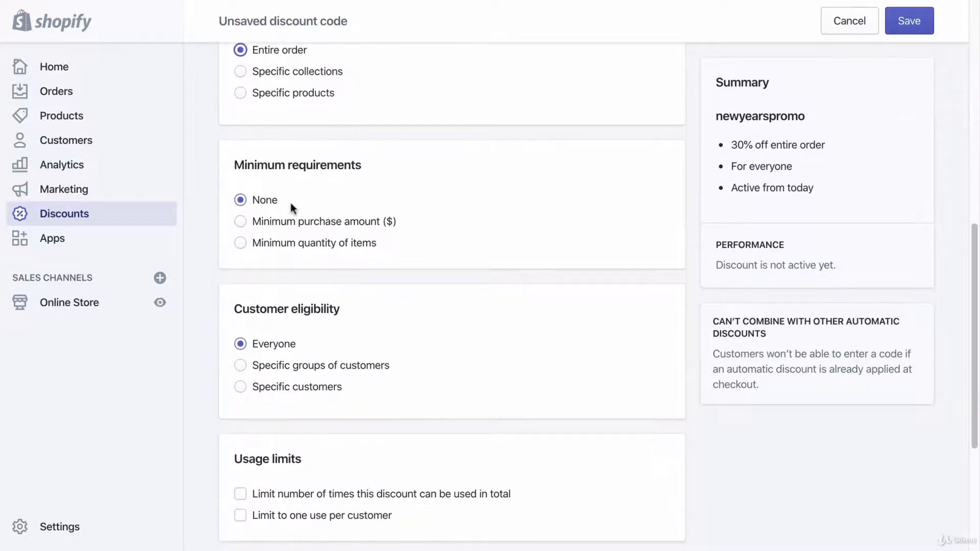
scroll(291, 205, down, 1)
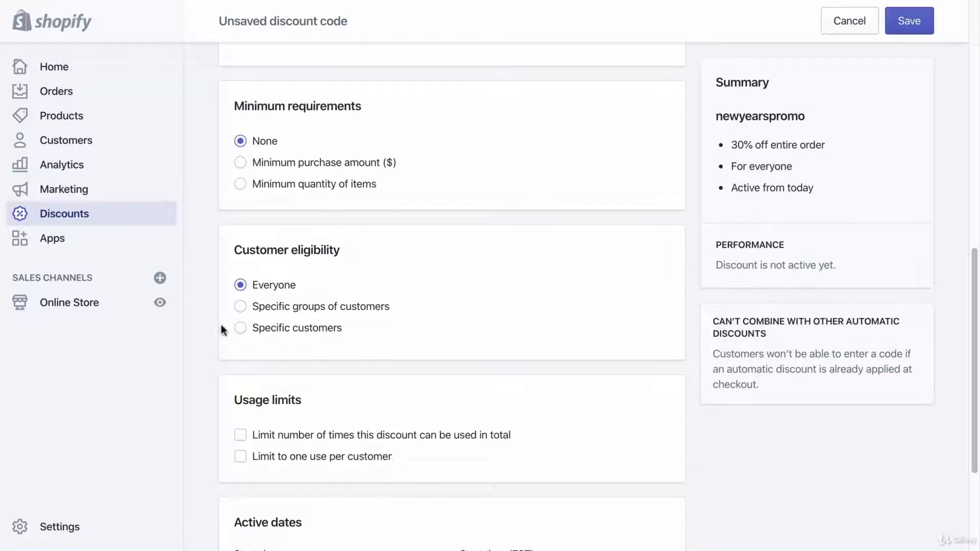
scroll(412, 377, down, 3)
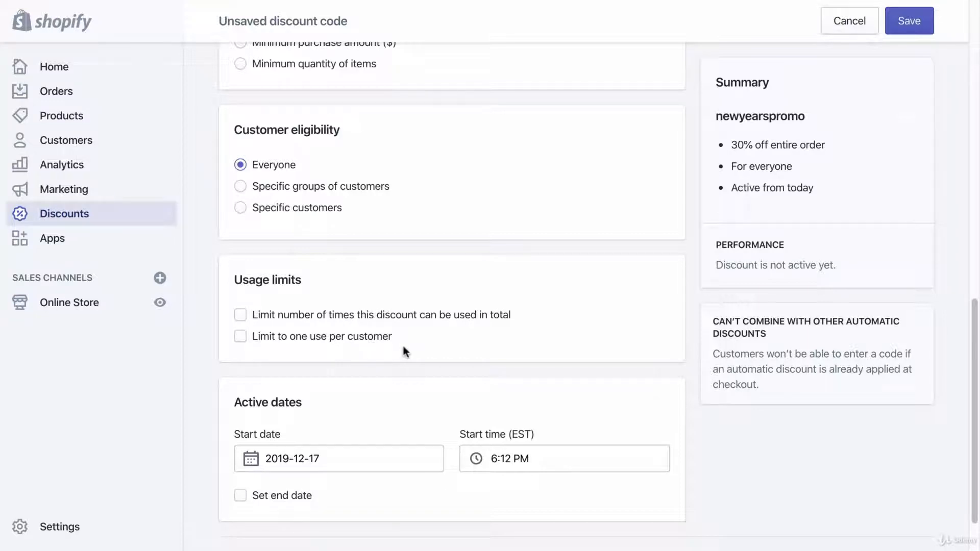
click(238, 338)
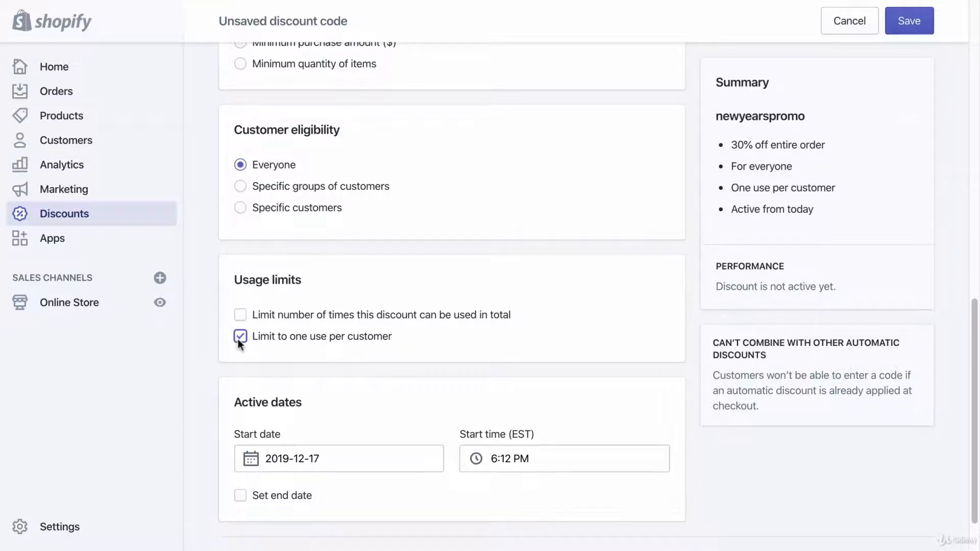
click(238, 338)
- Try a total usage limit of 200 and of 100 for the discount, and turn that limit off again
click(238, 315)
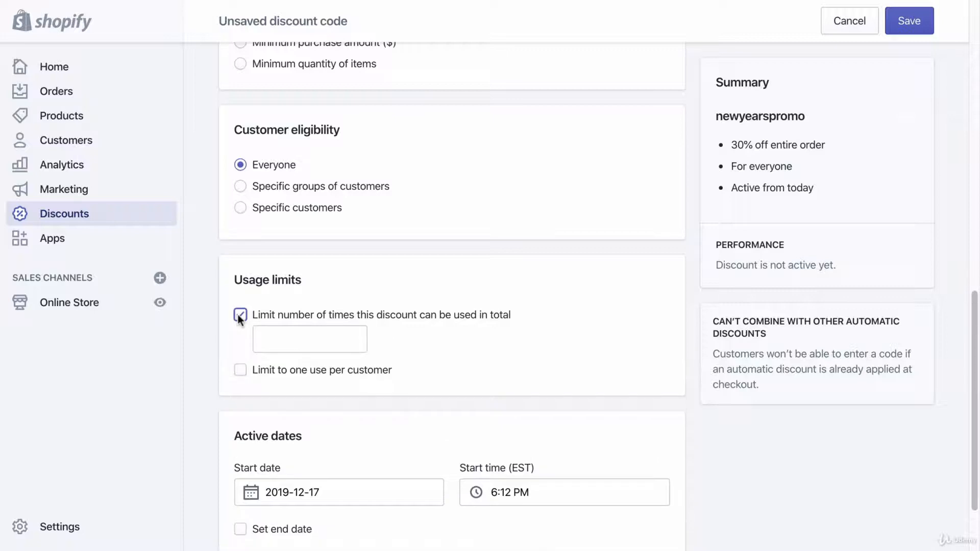
click(315, 331)
text(200)
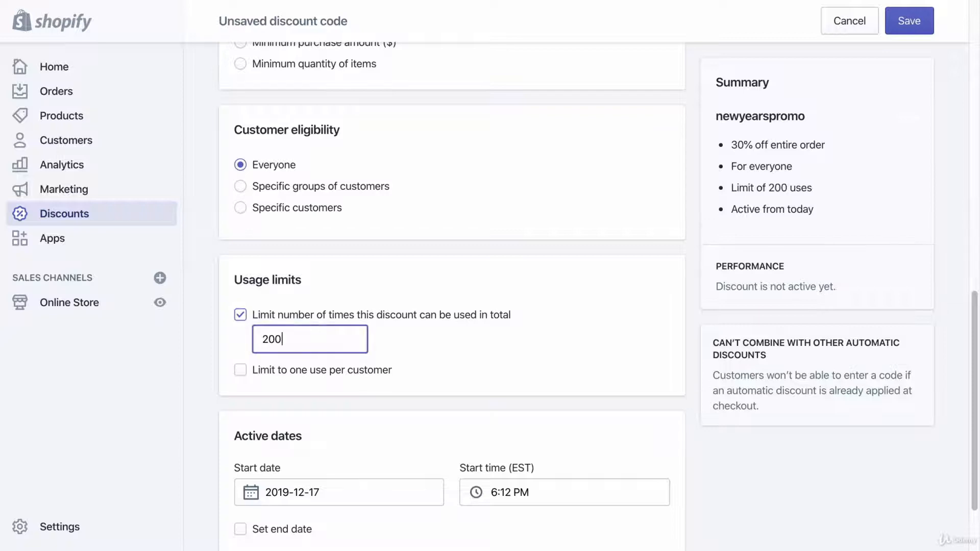
key(BackSpace)
key(BackSpace)
key(BackSpace)
text(100)
click(240, 315)
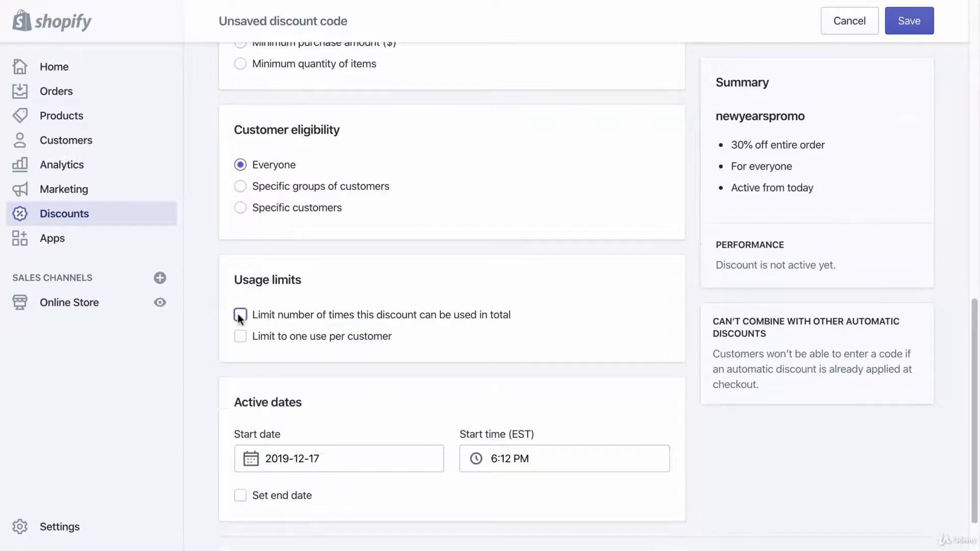
- Try an end date of 2020-01-01 for the newyearspromo discount code, and turn the end date off again
scroll(332, 327, down, 2)
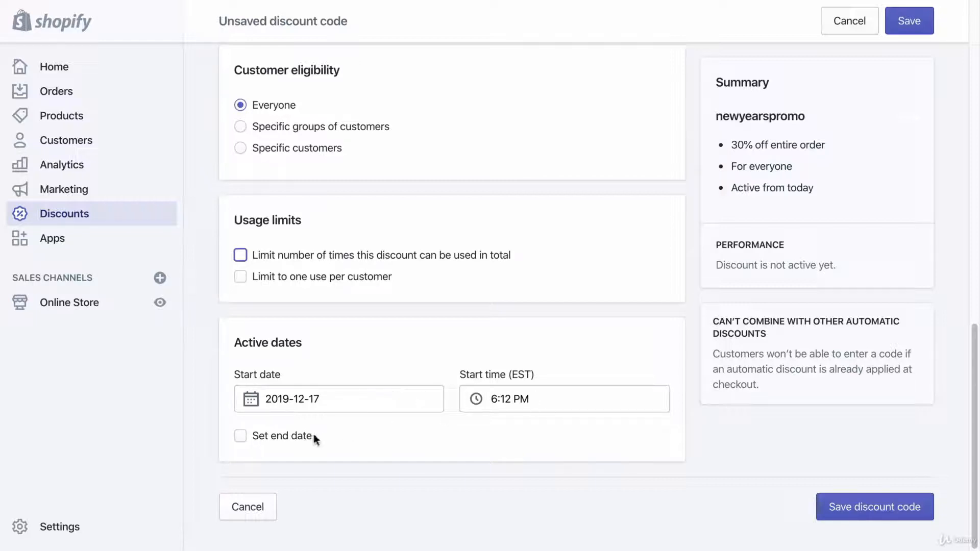
click(240, 437)
scroll(237, 435, down, 1)
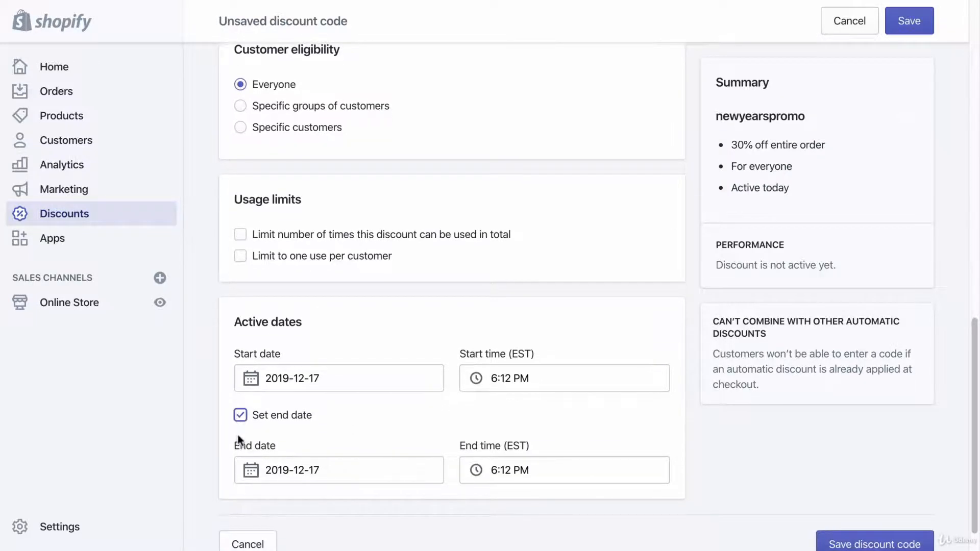
click(239, 416)
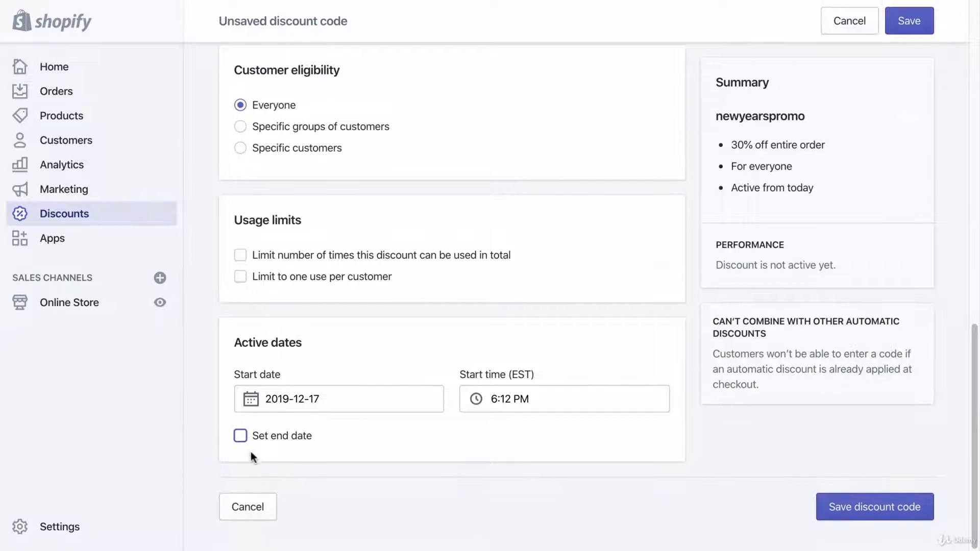
click(240, 436)
scroll(218, 366, down, 1)
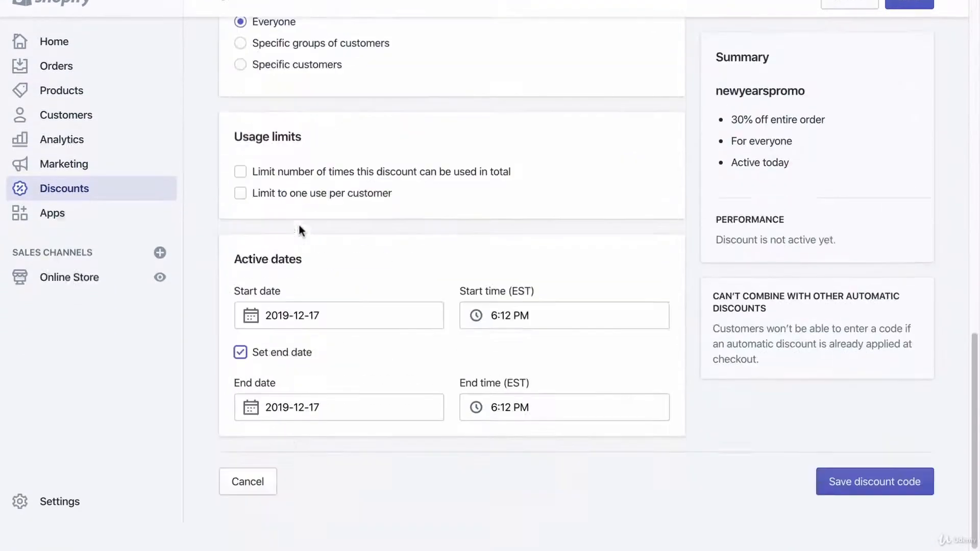
click(257, 432)
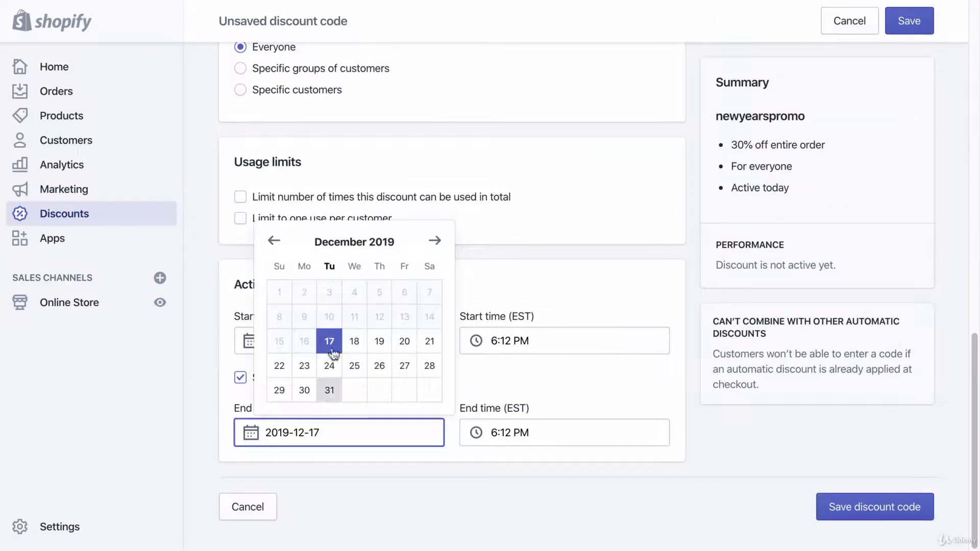
click(436, 241)
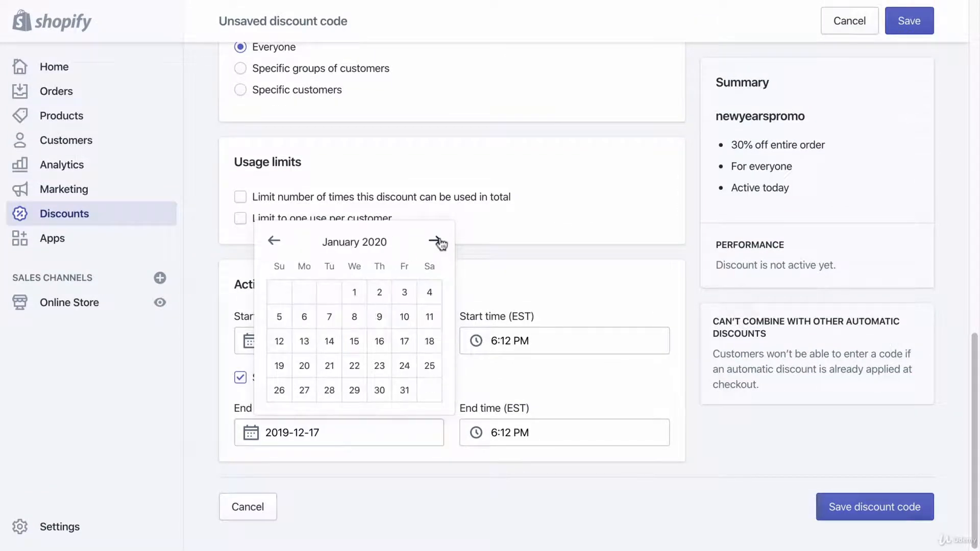
click(354, 293)
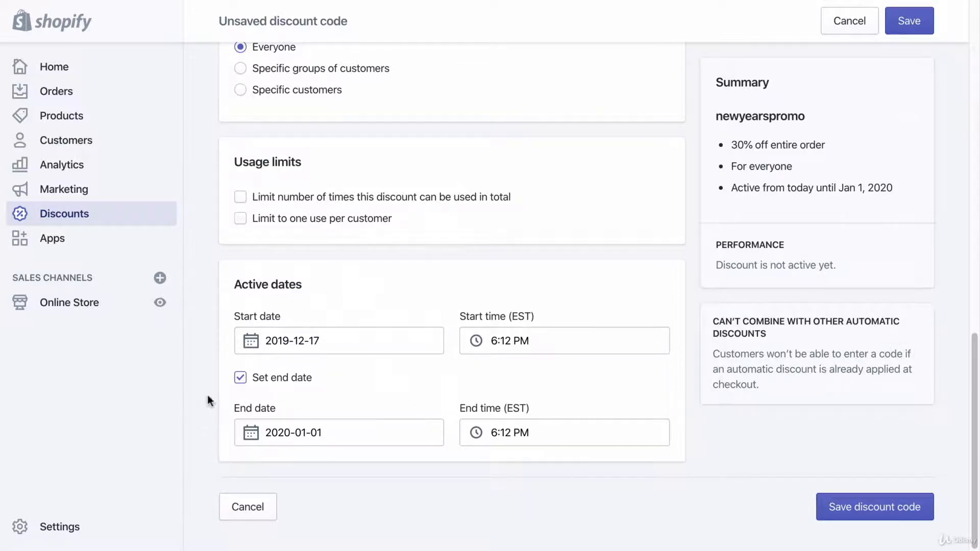
click(241, 378)
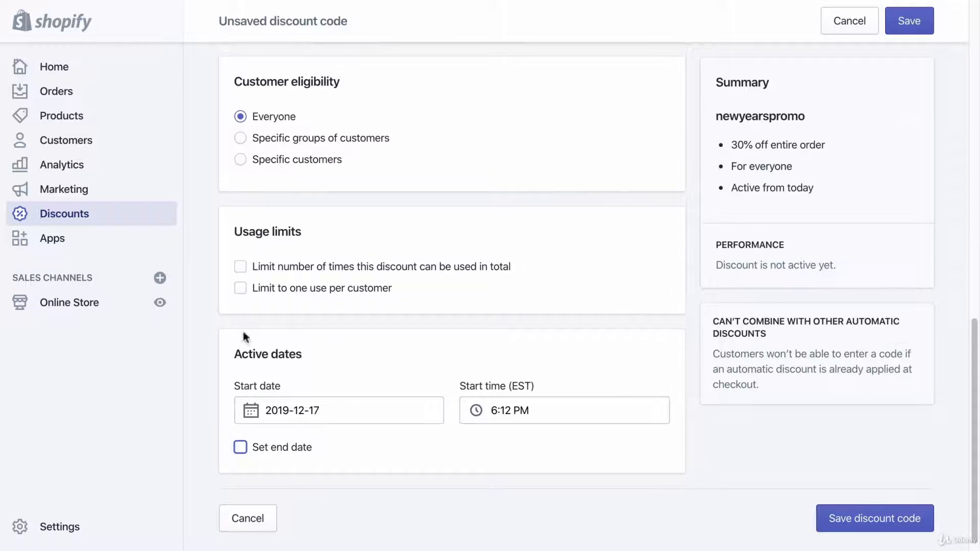
- Save the newyearspromo discount code and return to the list of discount codes
scroll(289, 213, up, 15)
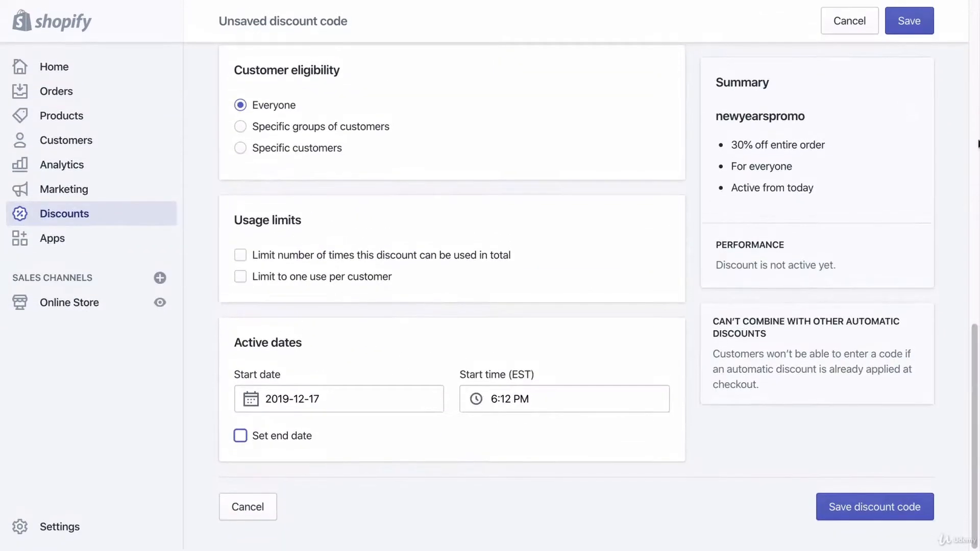
click(911, 6)
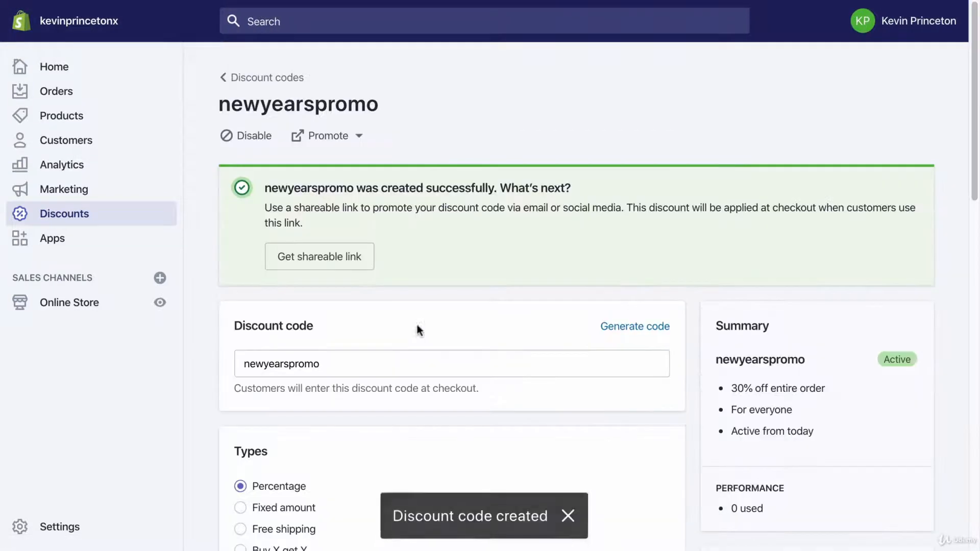
click(241, 77)
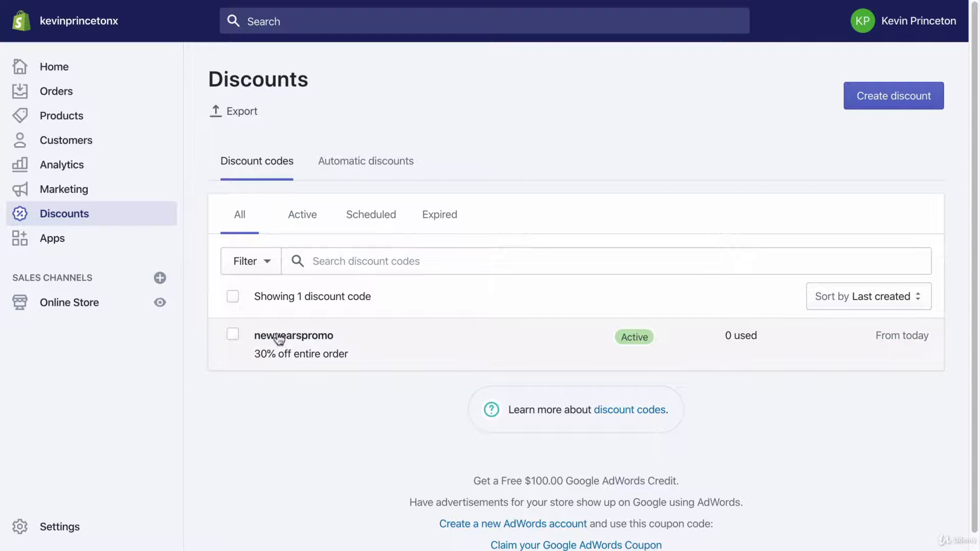
- Start a new automatic discount and title it Christmas Promotion 30% OFF Everything
click(354, 165)
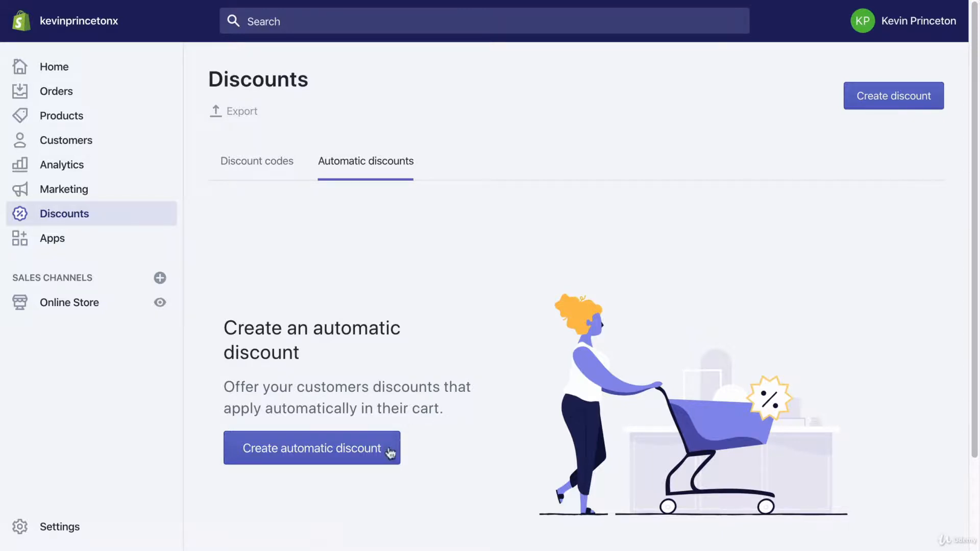
click(372, 452)
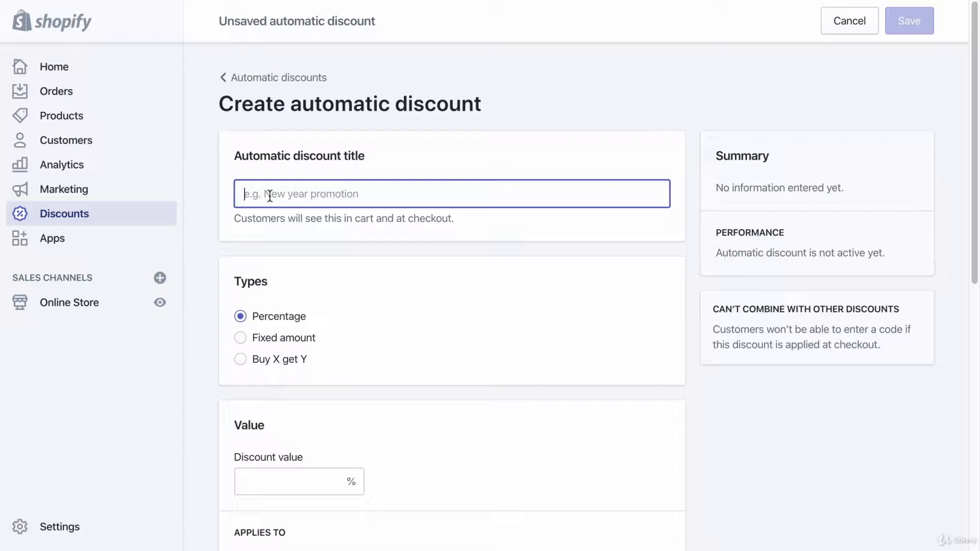
text(Christmas P)
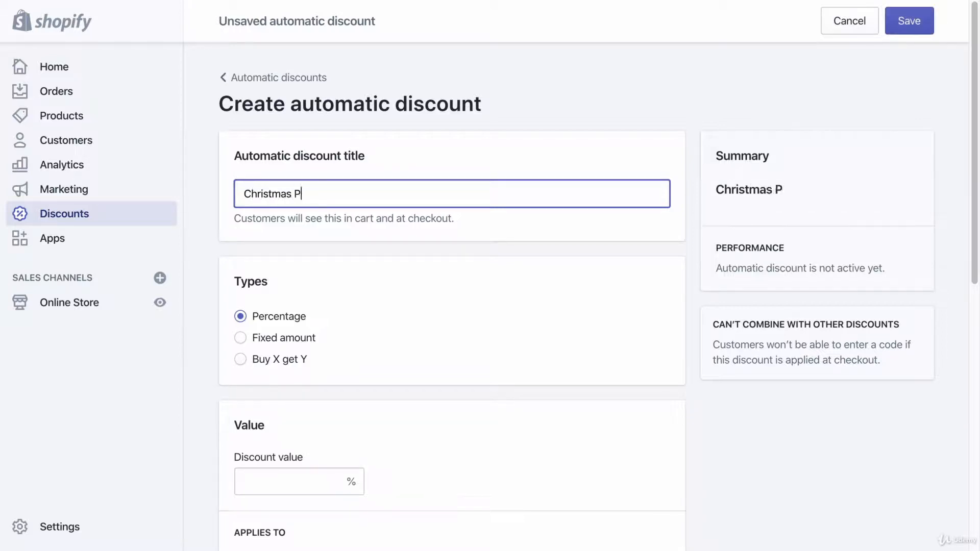
text(romotion)
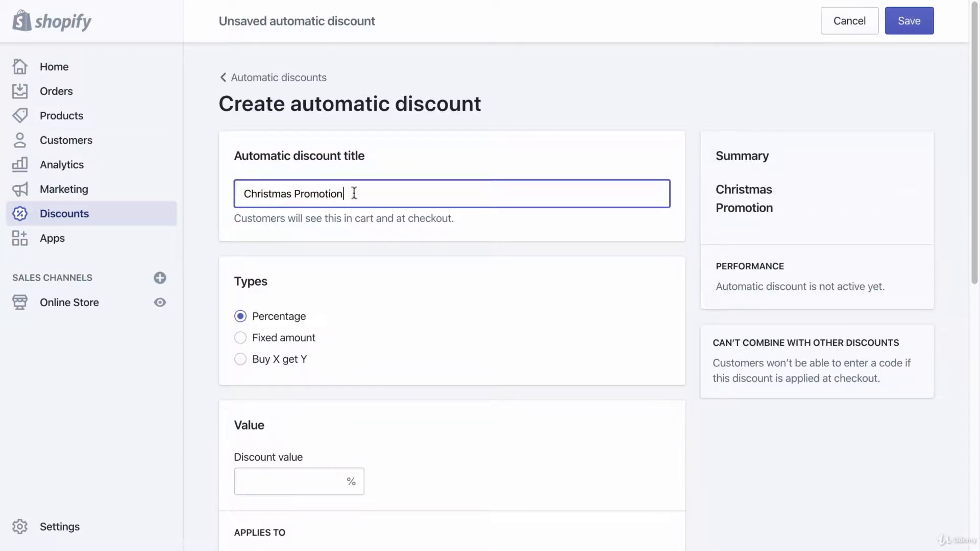
drag(354, 192, 213, 186)
click(210, 195)
drag(360, 195, 240, 194)
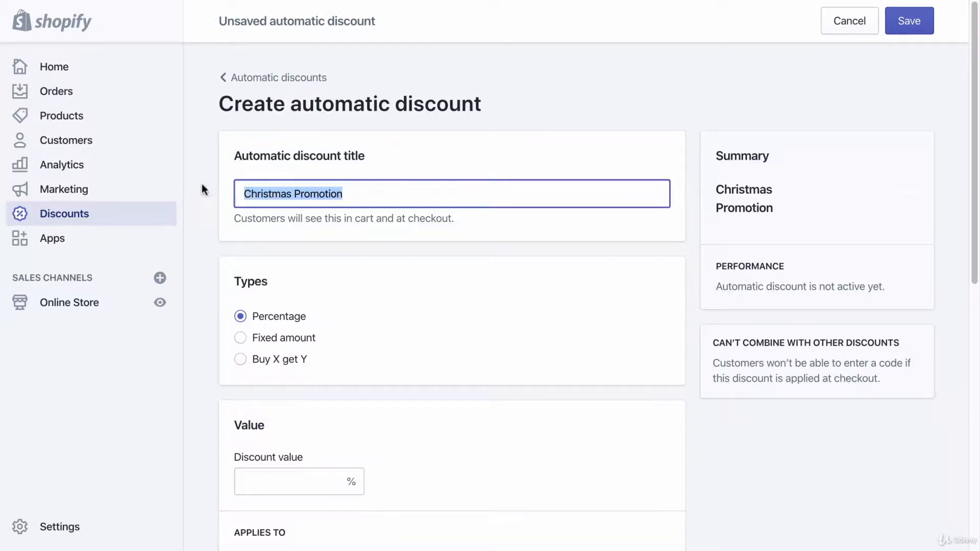
click(376, 199)
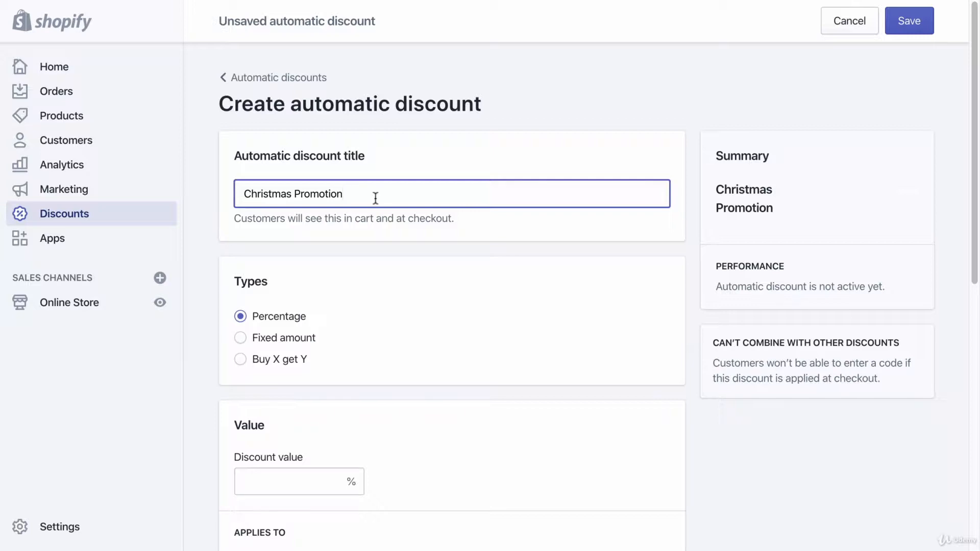
text(30% OFF Everything)
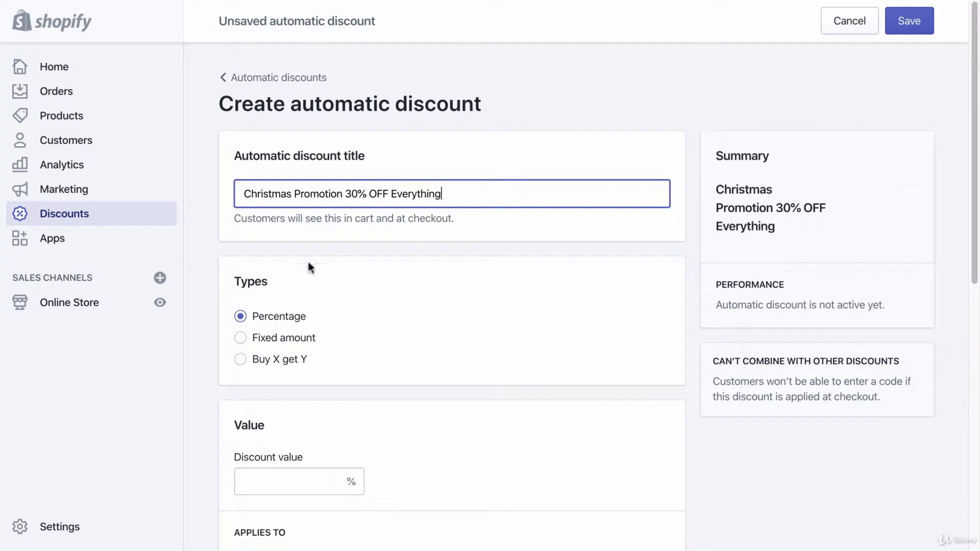
- Set the automatic discount's percentage value to 30%
scroll(259, 292, down, 1)
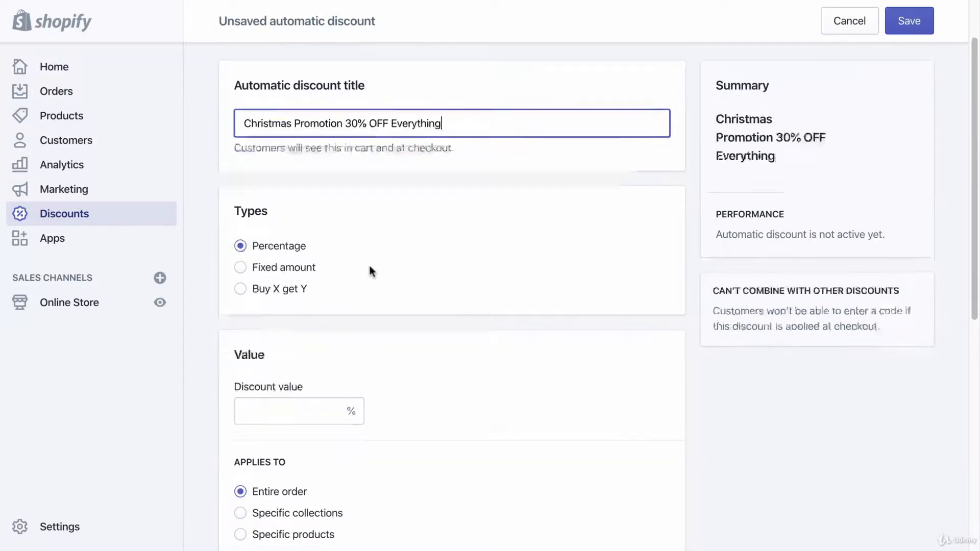
scroll(327, 301, down, 2)
click(289, 337)
text(30)
scroll(291, 322, up, 1)
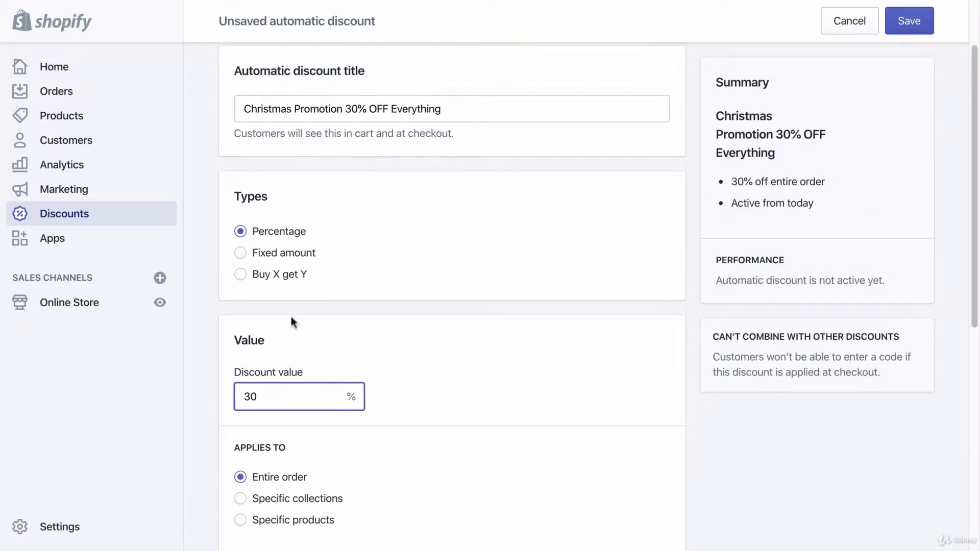
drag(366, 111, 346, 111)
- Give the automatic discount an end date of 2019-12-31 and try to save it
scroll(377, 288, down, 4)
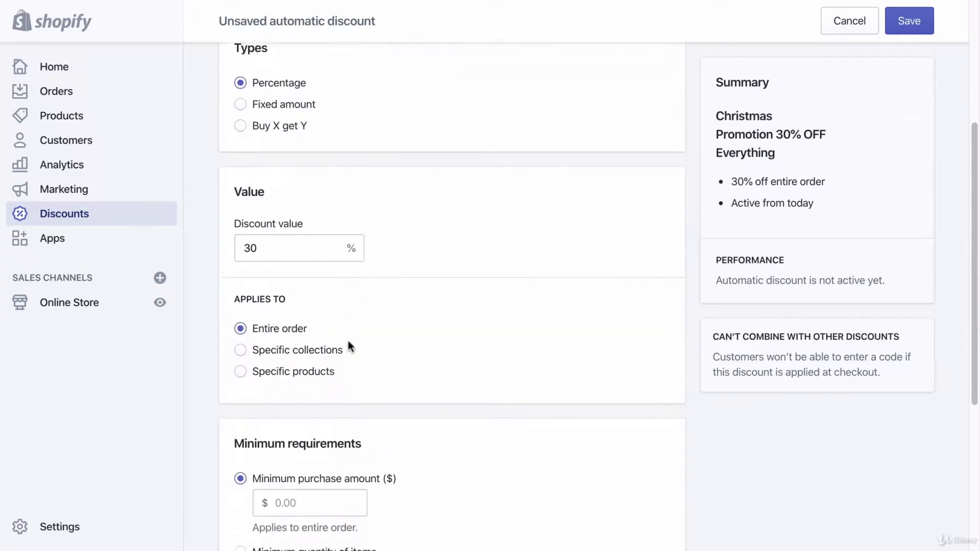
scroll(232, 308, down, 4)
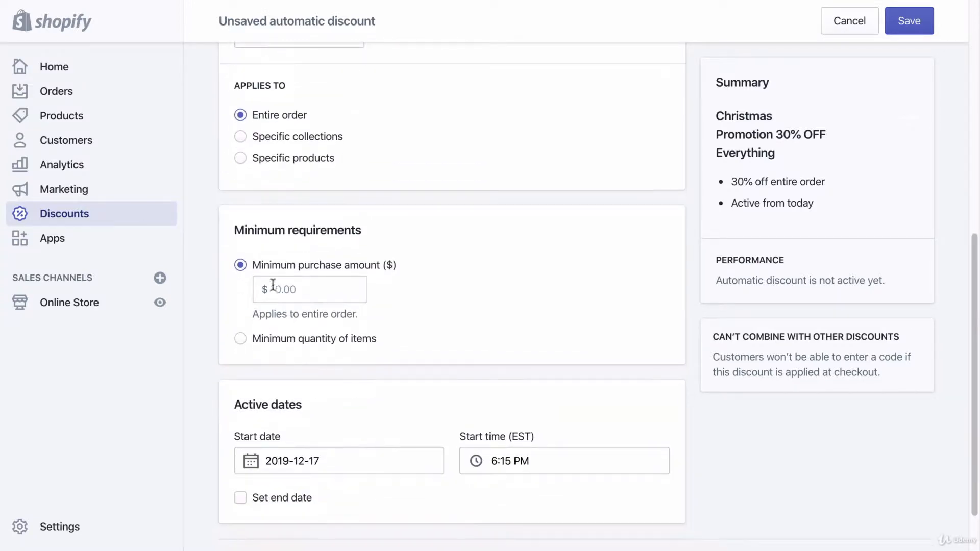
scroll(256, 390, down, 2)
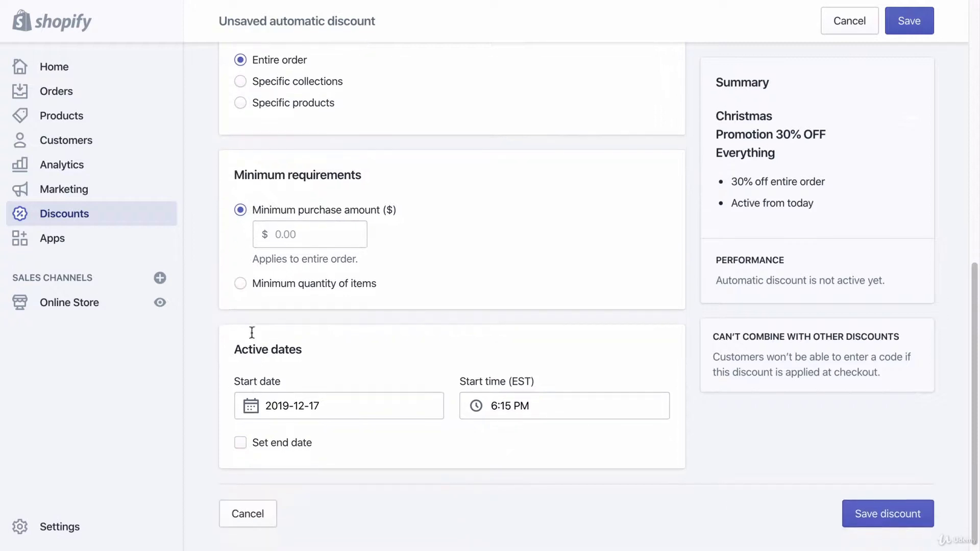
click(251, 400)
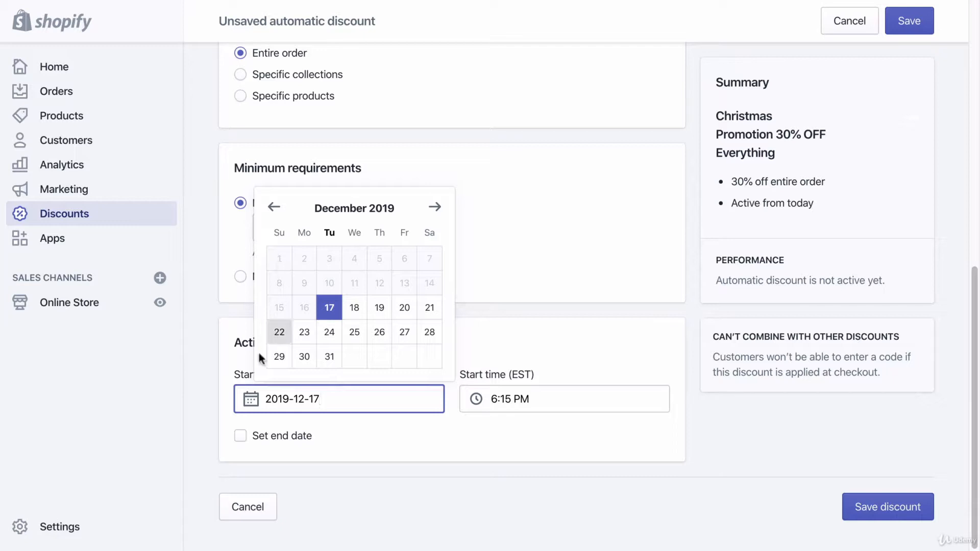
click(223, 402)
click(241, 436)
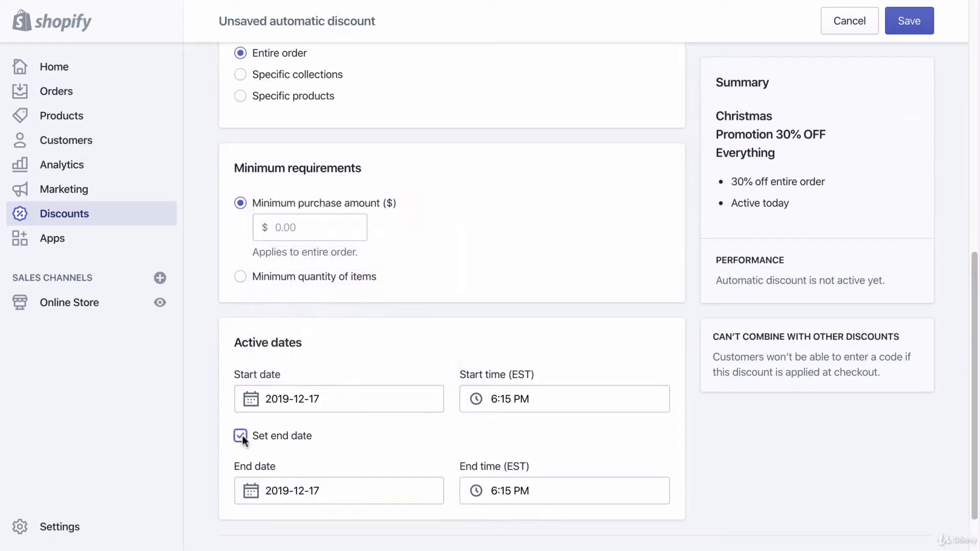
click(250, 493)
scroll(338, 350, down, 1)
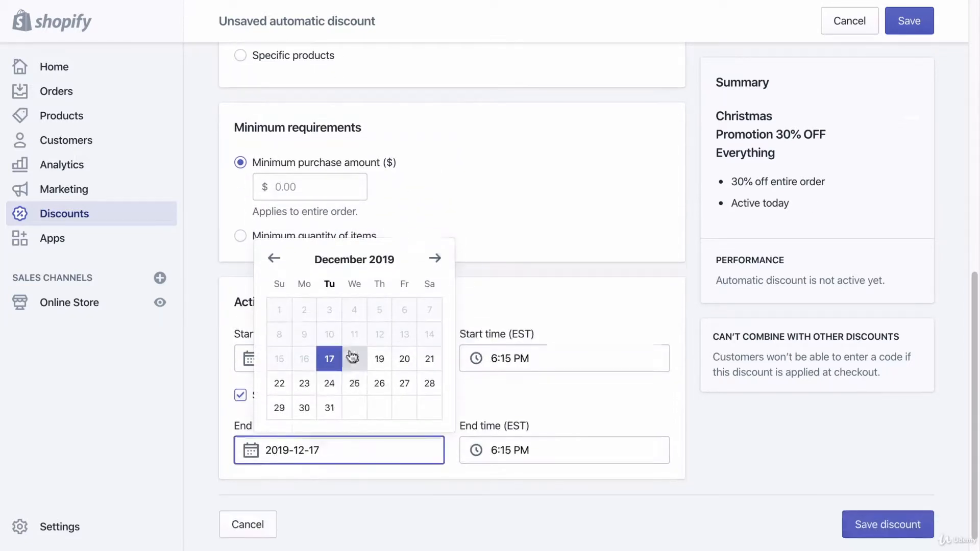
click(329, 407)
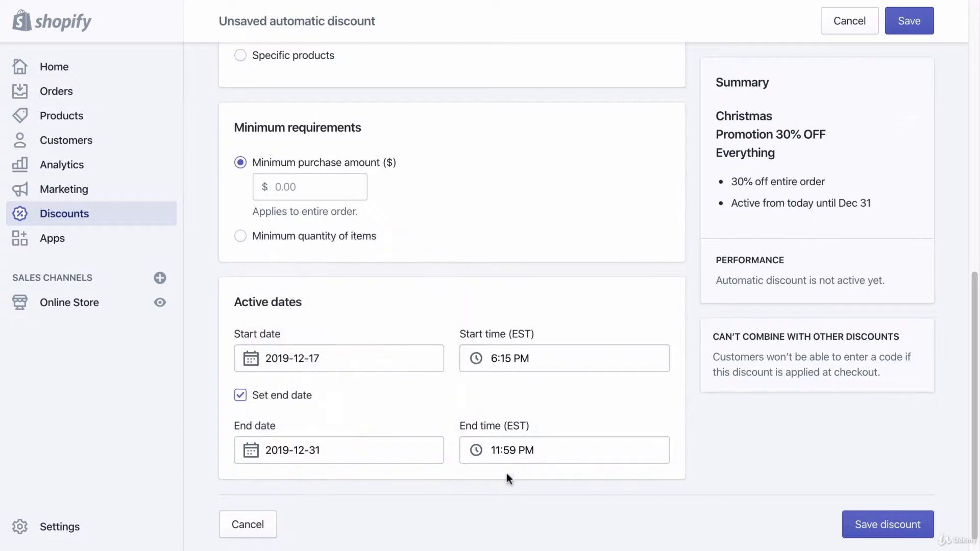
scroll(650, 435, up, 10)
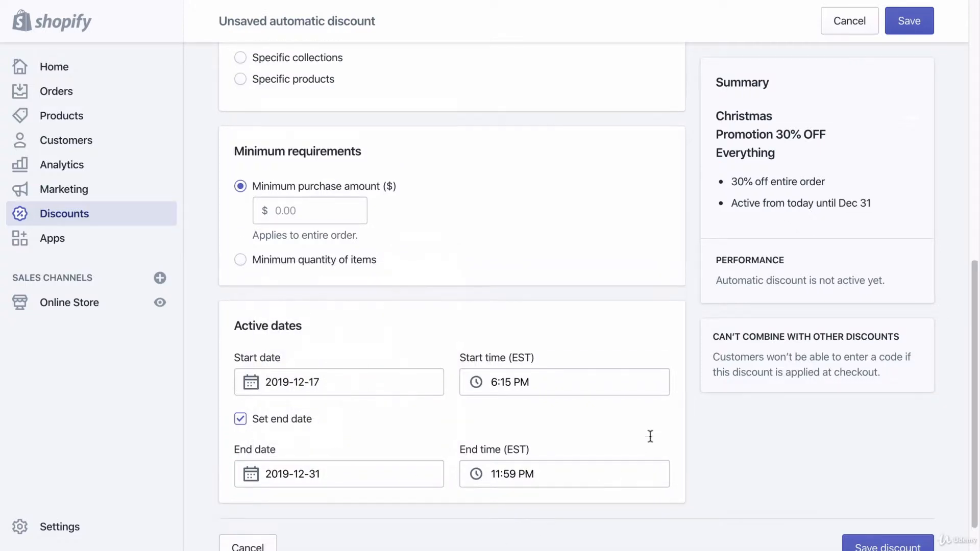
click(907, 23)
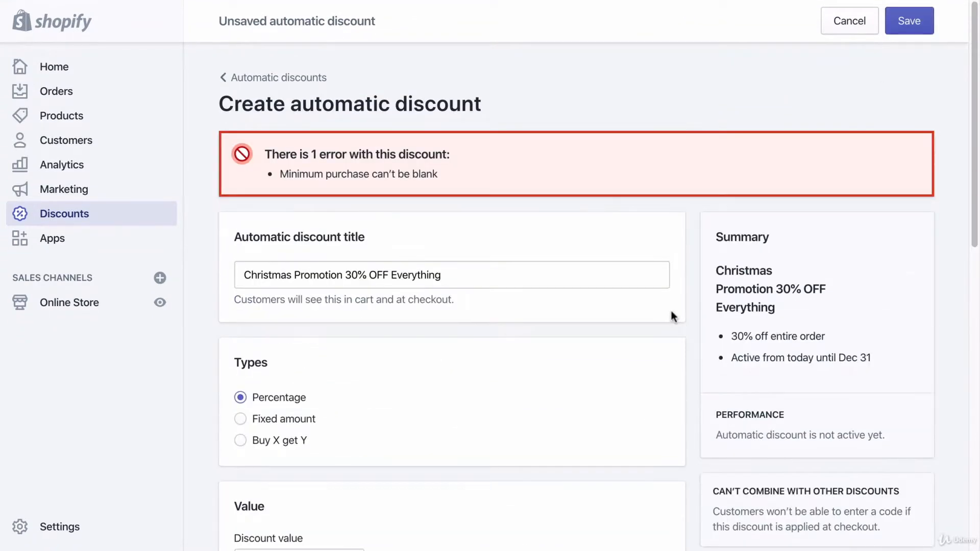
- Change the minimum requirement to a minimum quantity of 1 item and save the automatic discount
scroll(538, 267, down, 10)
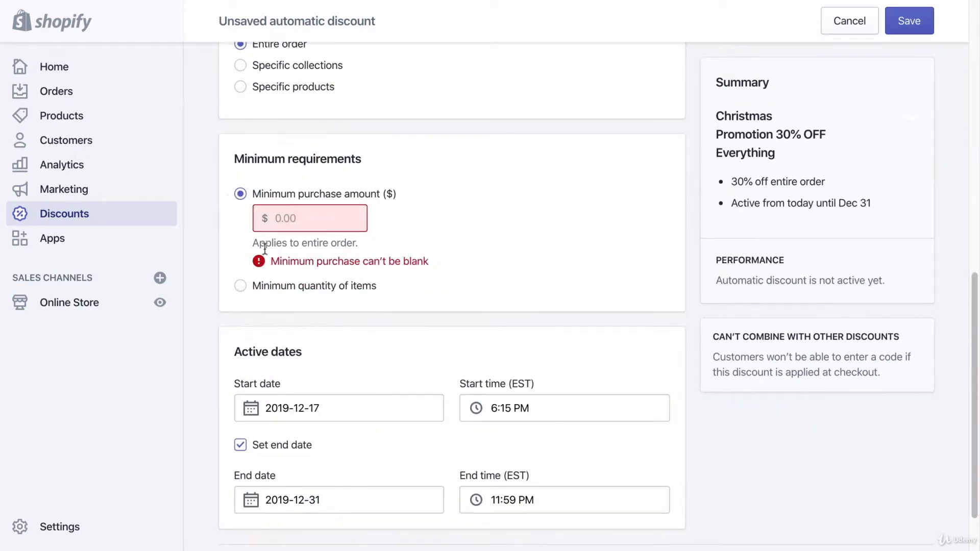
click(241, 285)
click(331, 237)
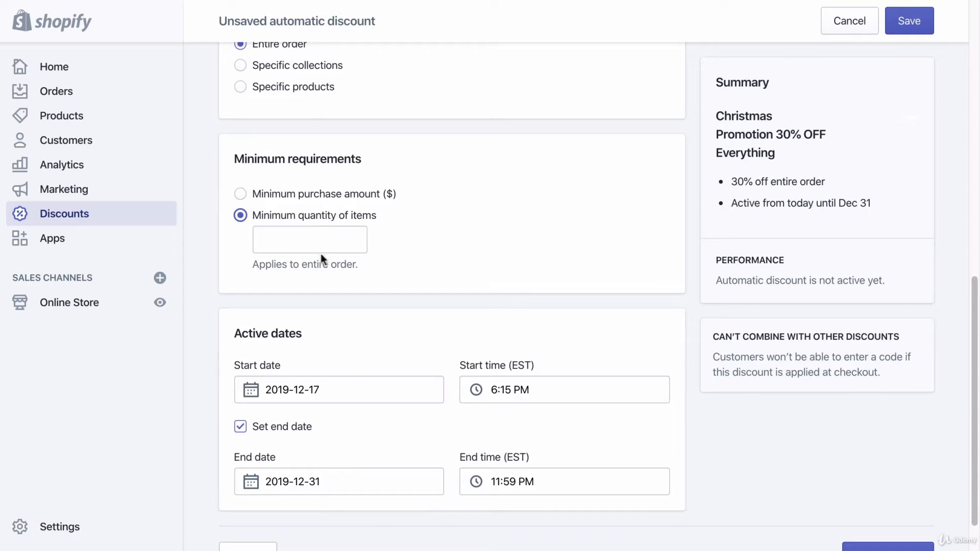
text(1)
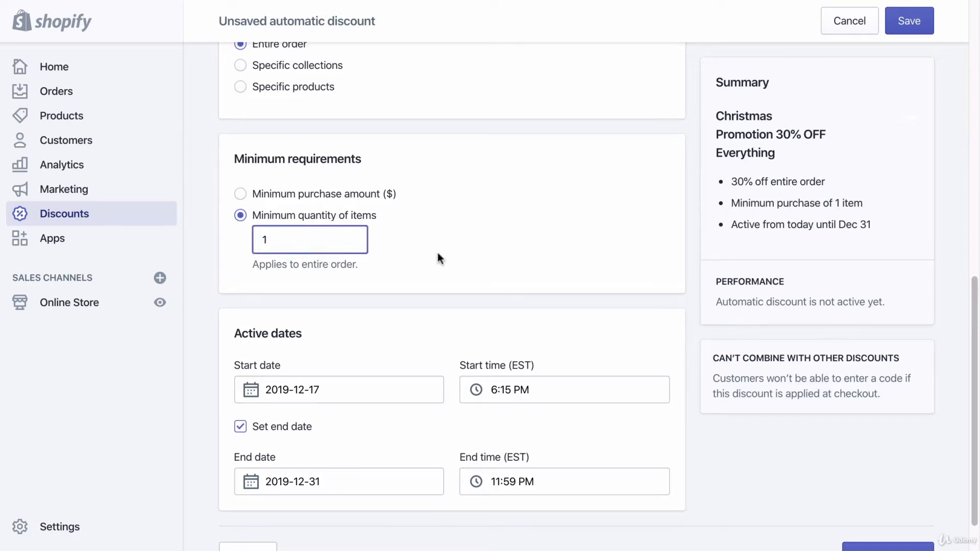
scroll(437, 253, up, 1)
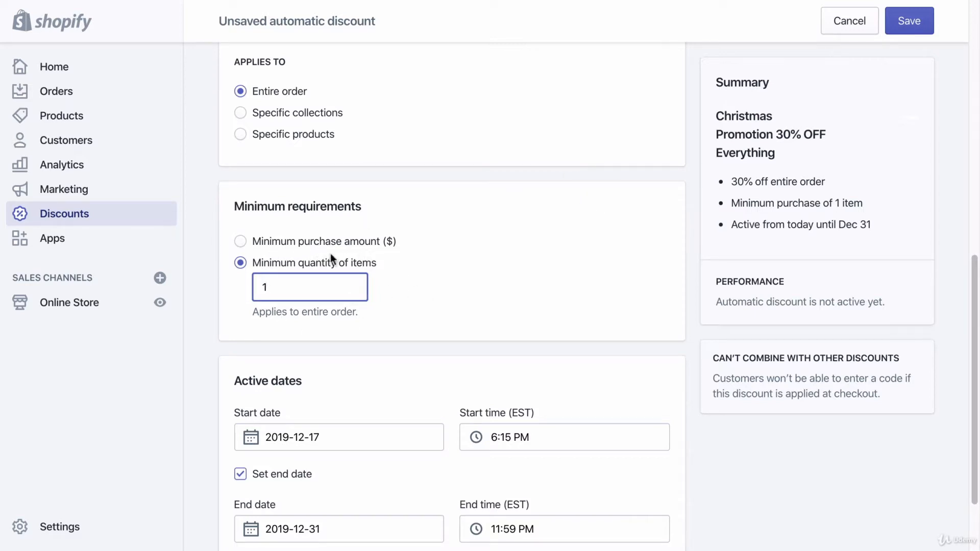
click(918, 23)
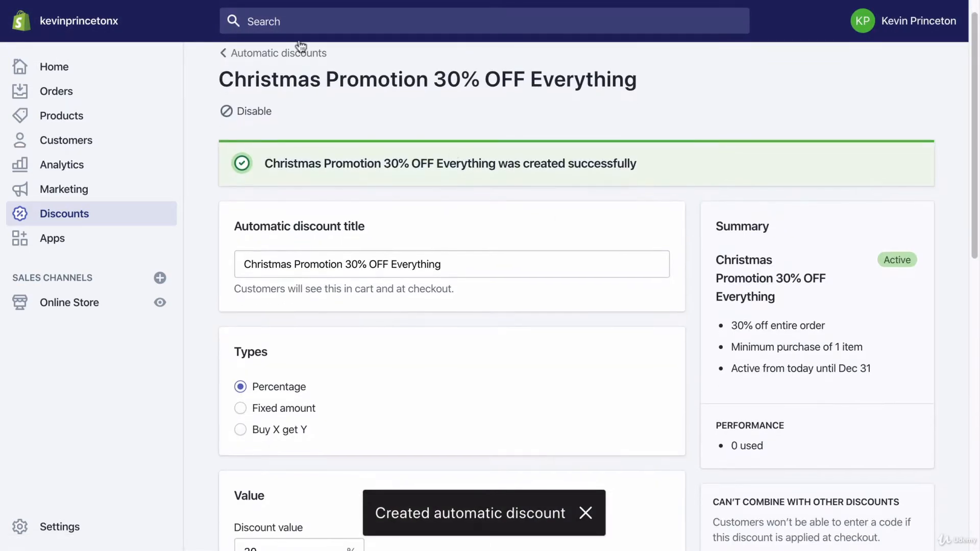
- Return to the discounts overview and check the lists of discount codes and automatic discounts
click(266, 51)
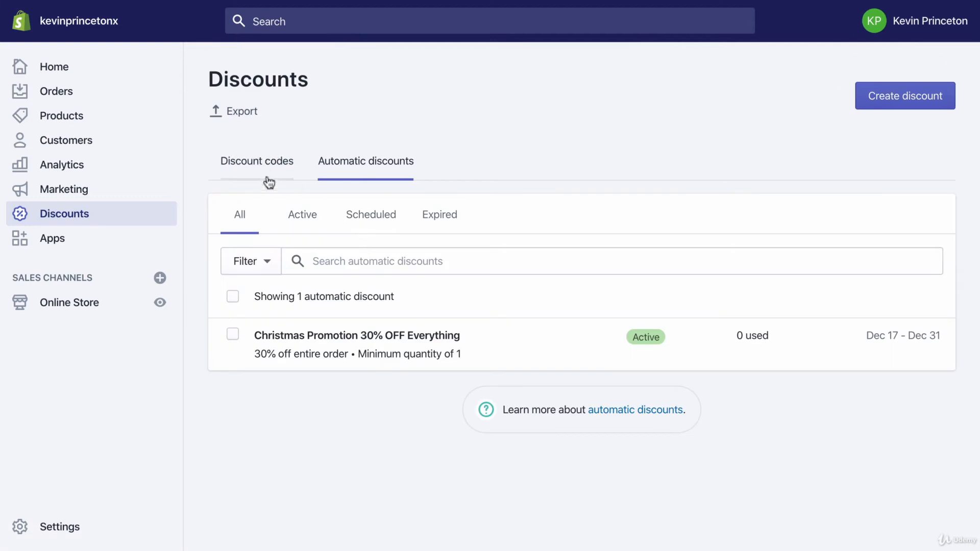
click(260, 172)
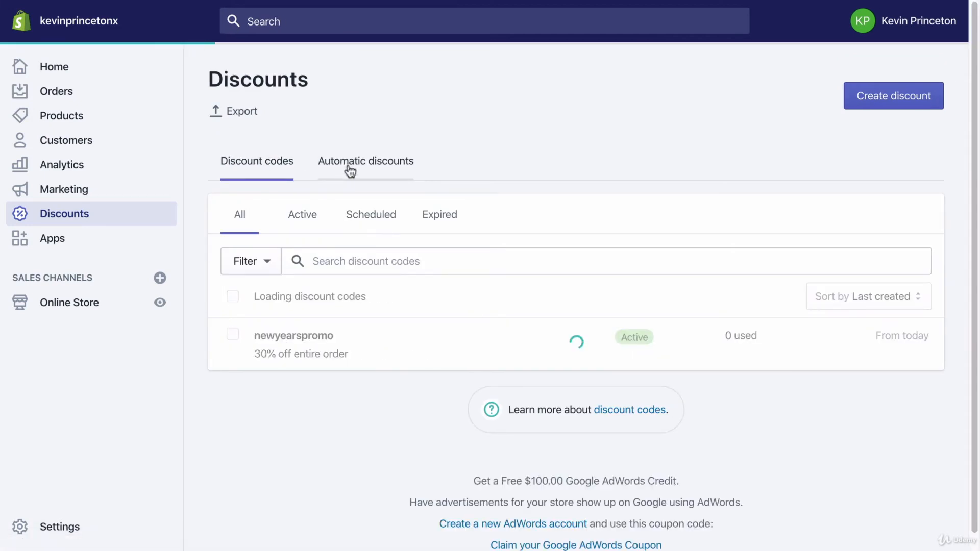
click(349, 170)
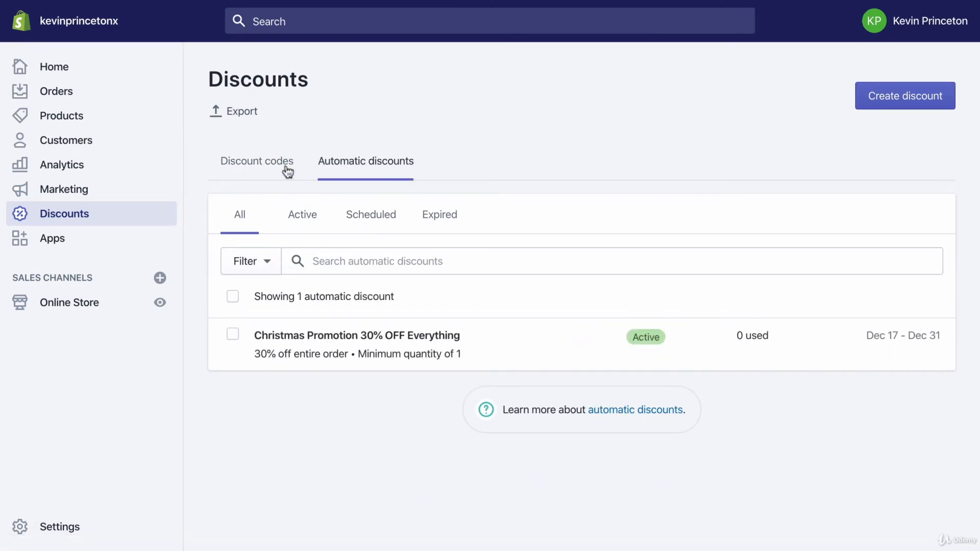